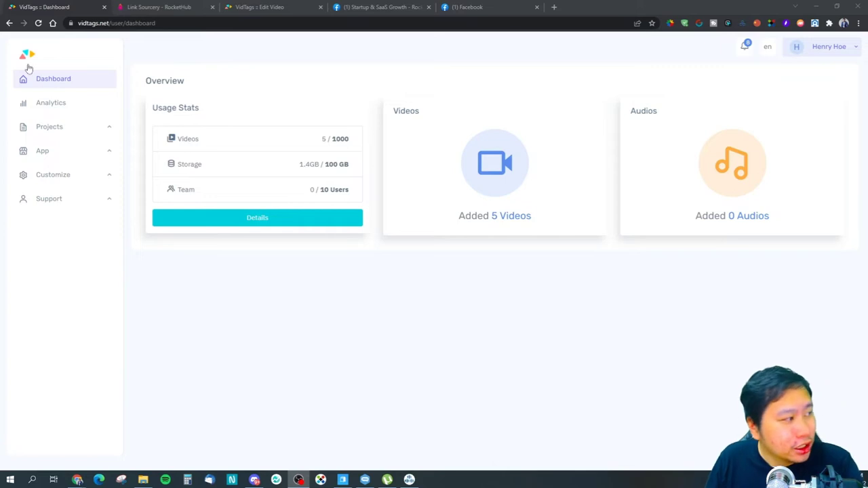
- Close the RocketHub, Startup & SaaS Growth and Facebook browser tabs
left_click(212, 7)
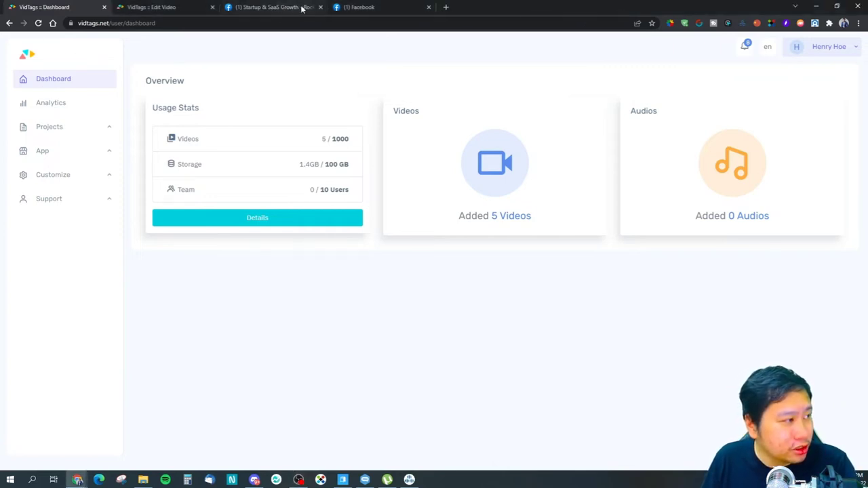
left_click(320, 7)
left_click(320, 6)
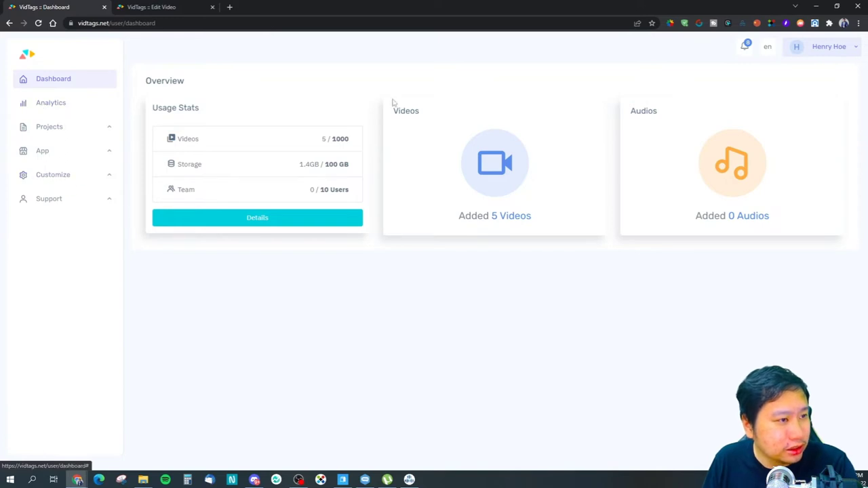
- Open VidTags' account Settings page from the profile dropdown
left_click(59, 179)
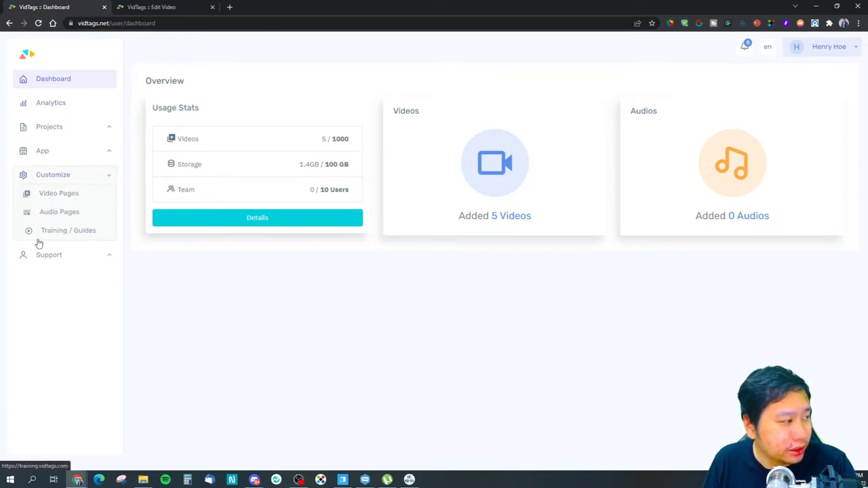
left_click(828, 23)
left_click(828, 46)
left_click(811, 72)
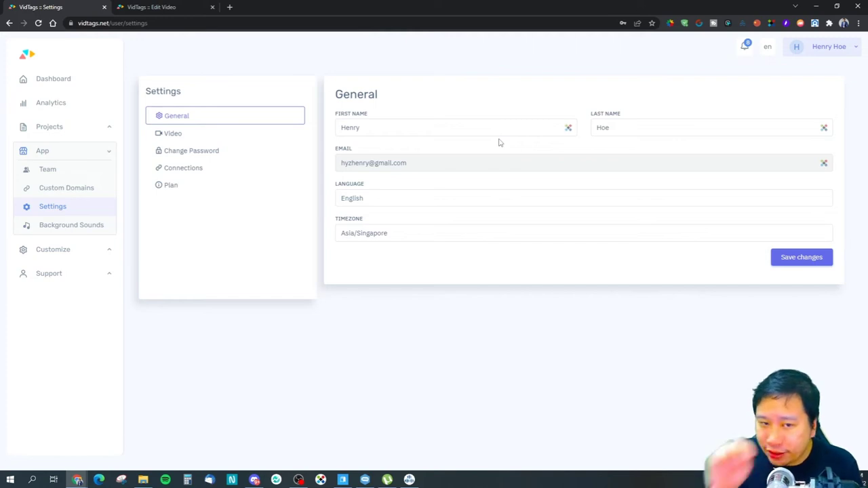
- Review the Video (profanity filter) and Connections (Zoom, Google Drive) settings, then open Background Sounds
left_click(227, 135)
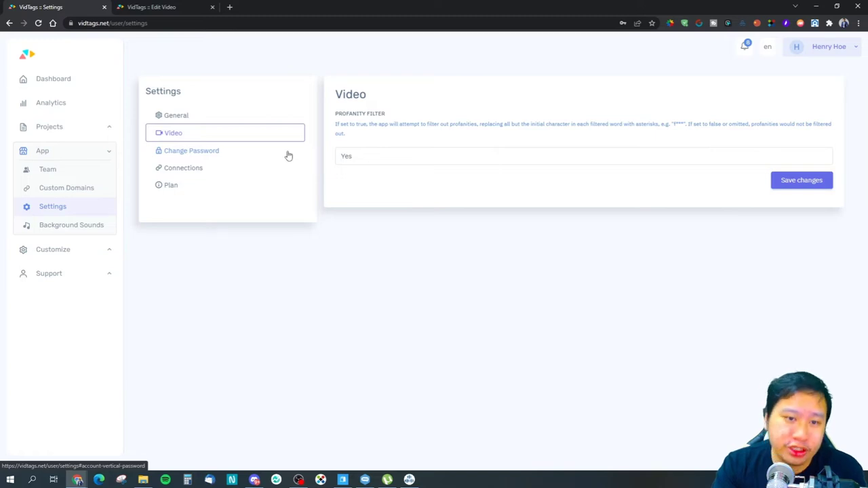
left_click(248, 174)
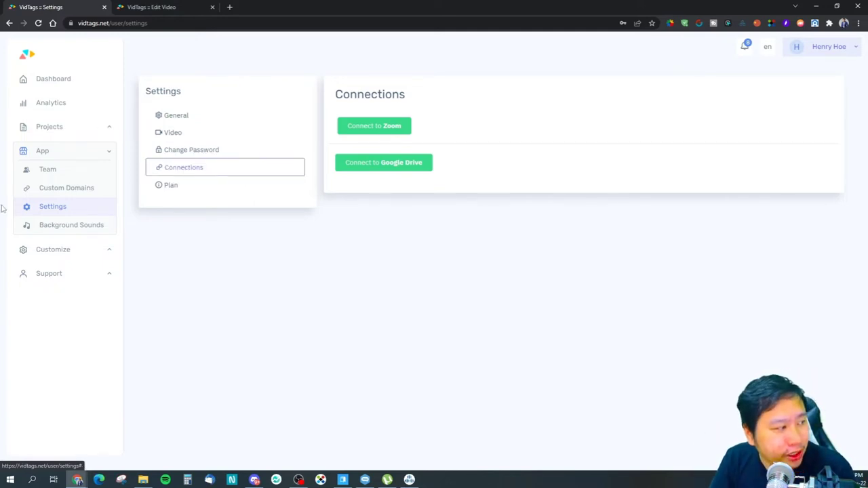
left_click(98, 224)
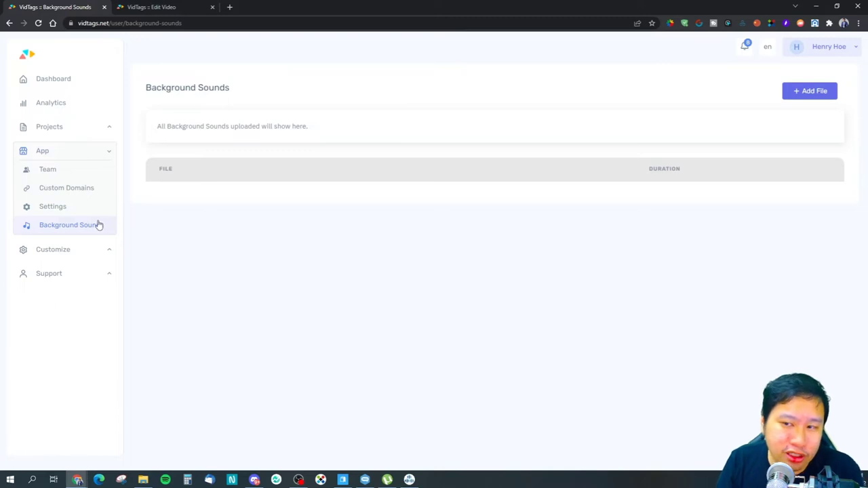
- Look over the Team and Custom Domains pages, selecting the DNS record IP address
left_click(56, 173)
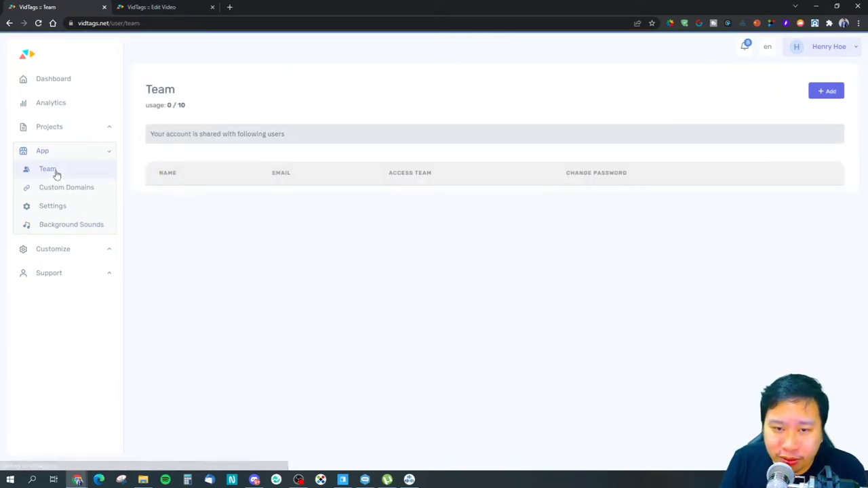
left_click(49, 191)
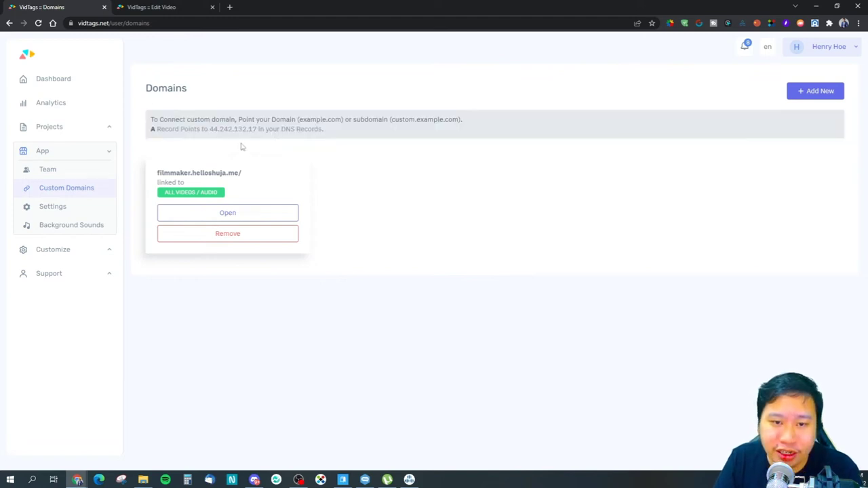
left_click_drag(214, 128, 264, 129)
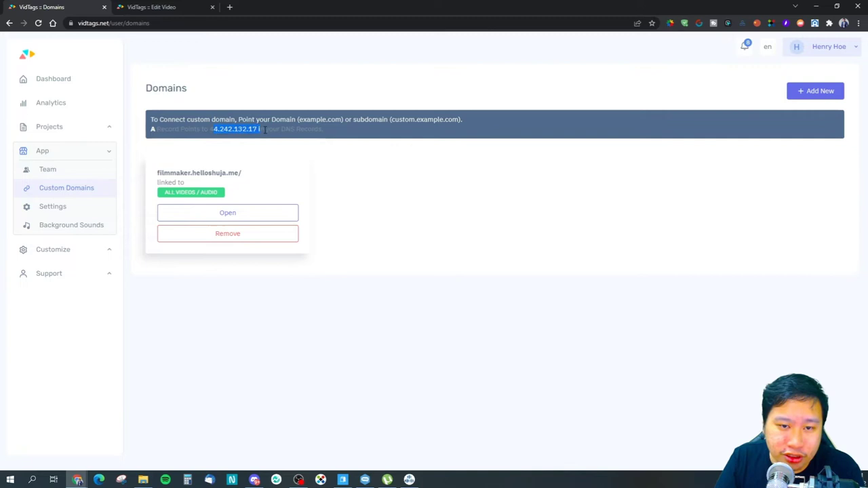
left_click(330, 158)
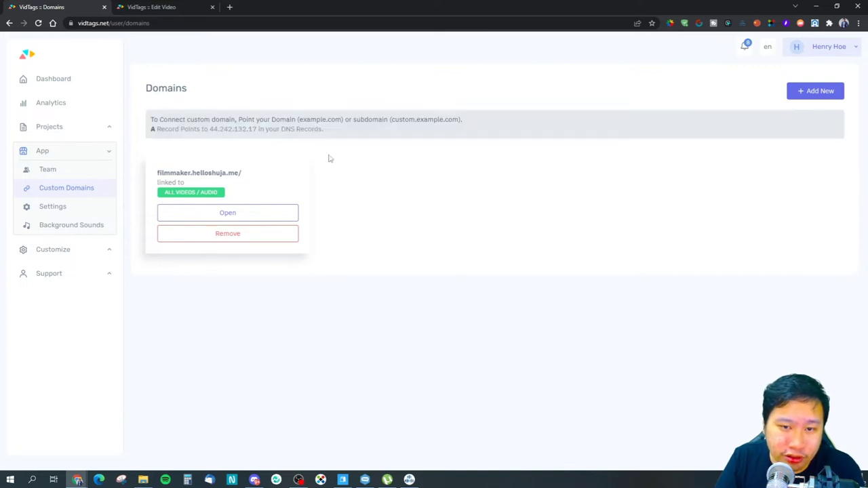
- Collapse App, expand Customize and open the Video Pages list with My Portfolio
left_click(91, 151)
left_click(74, 174)
left_click(67, 198)
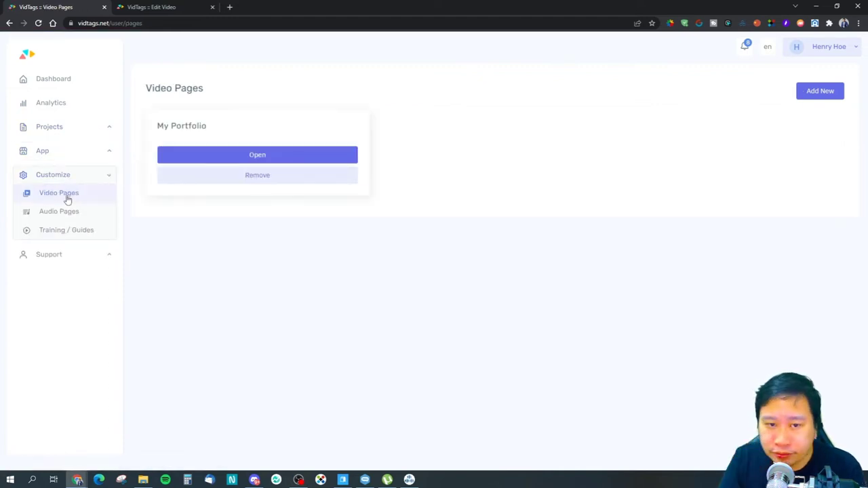
- Open My Portfolio's public page and try its Duration and Sort dropdowns
left_click(235, 154)
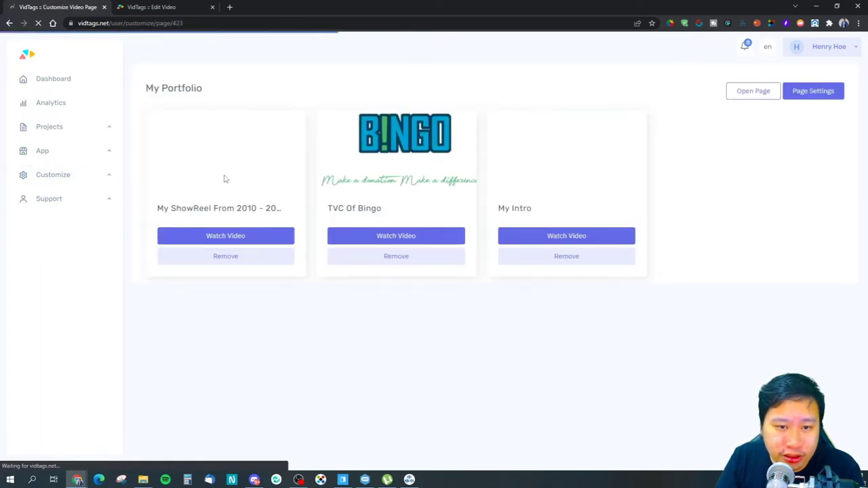
left_click(750, 95)
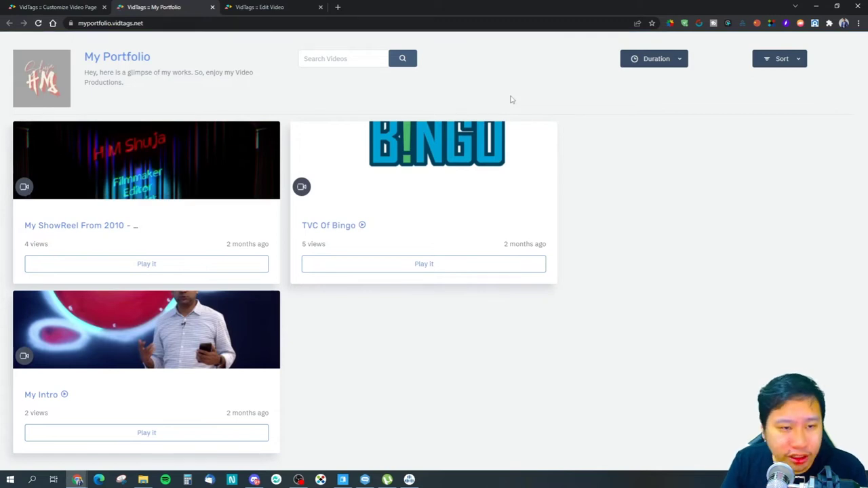
left_click(347, 58)
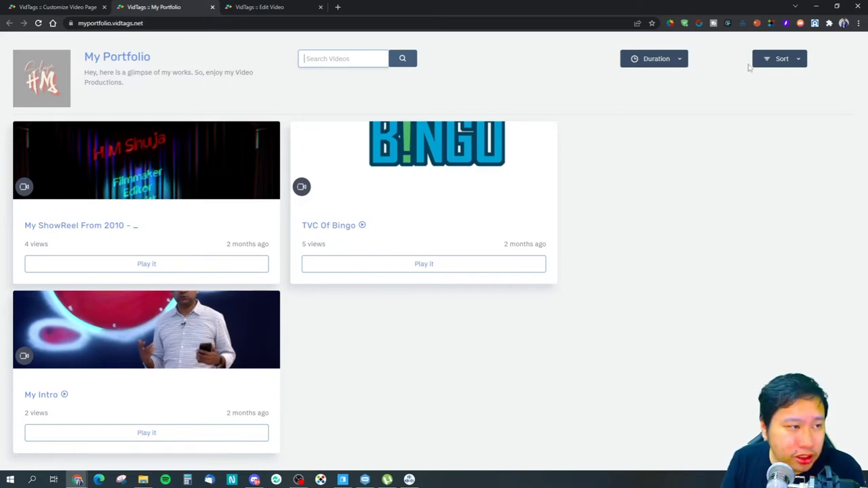
left_click(659, 60)
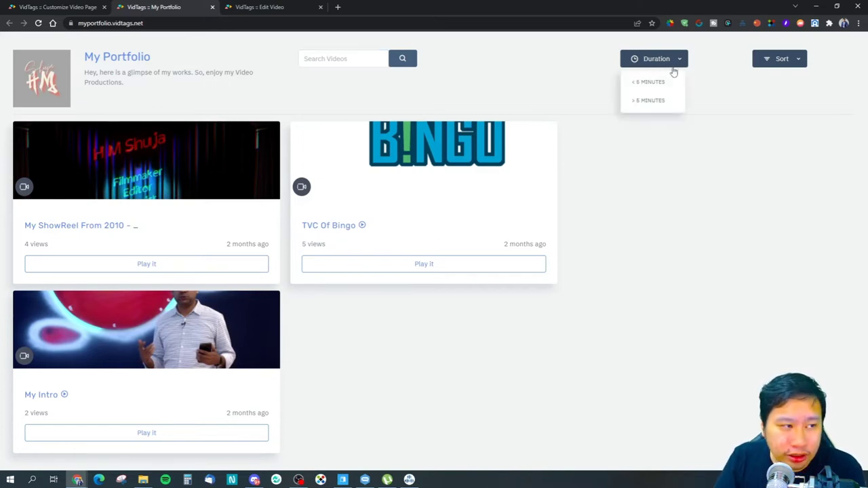
left_click(667, 60)
left_click(792, 59)
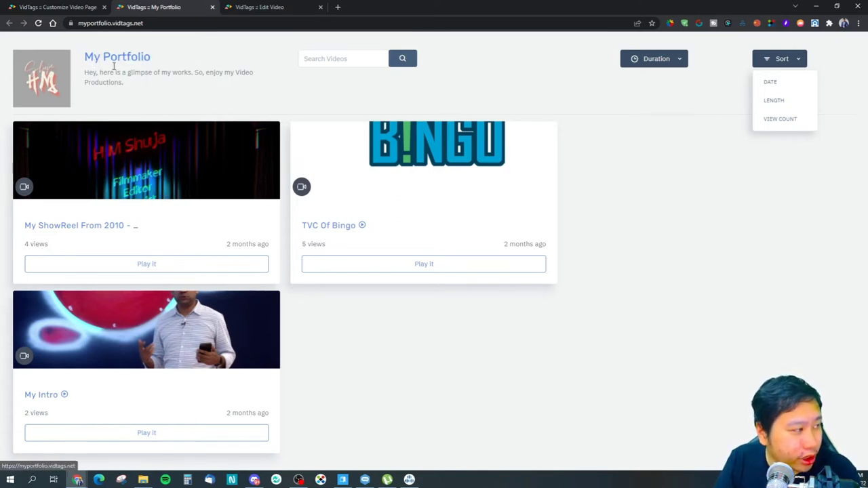
- Select the portfolio description text, then close the public portfolio tab
left_click_drag(100, 71, 139, 89)
left_click(139, 88)
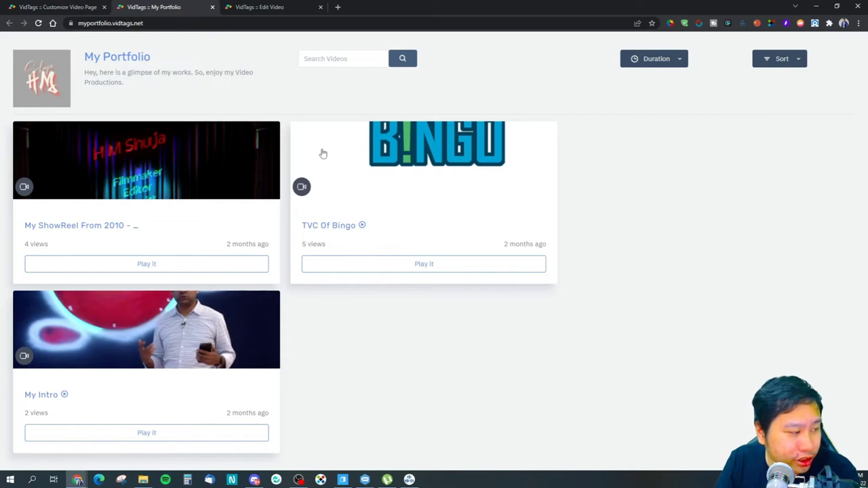
left_click(212, 7)
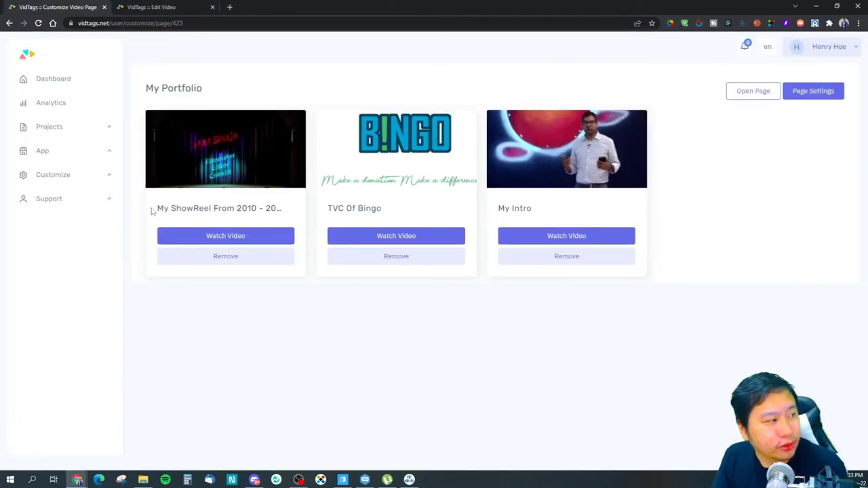
- Expand the App, Projects and Customize sections of the navigation
left_click(82, 154)
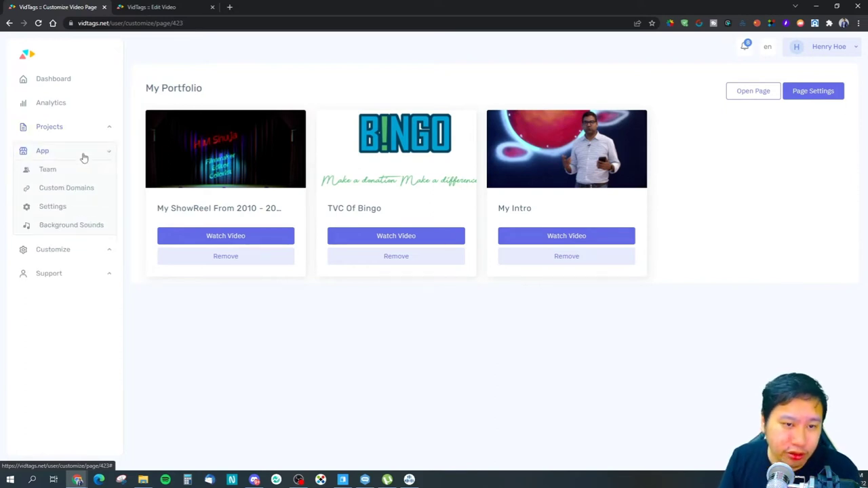
left_click(78, 130)
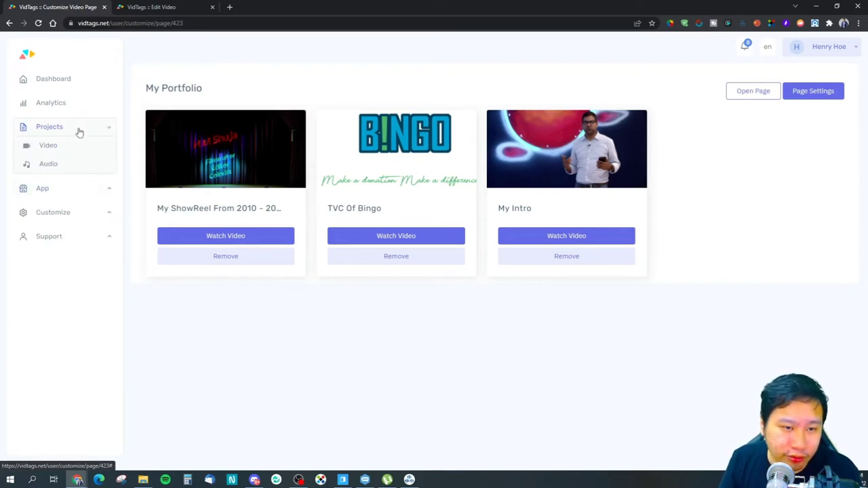
left_click(64, 213)
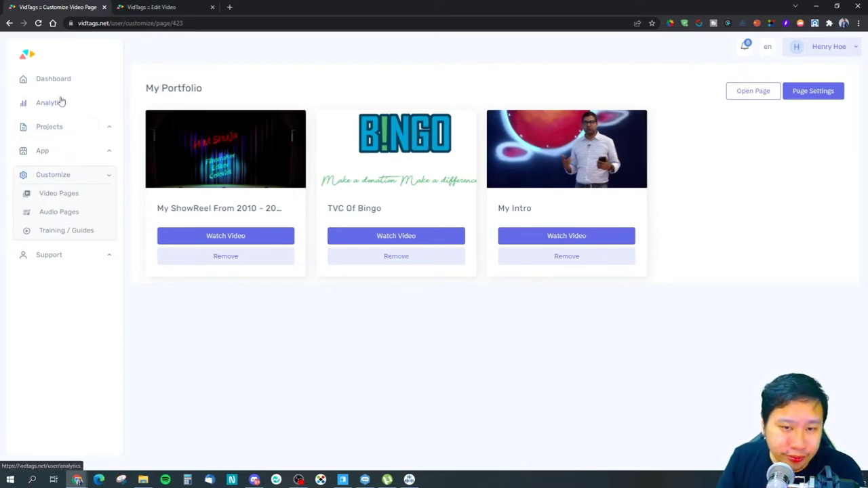
left_click(58, 127)
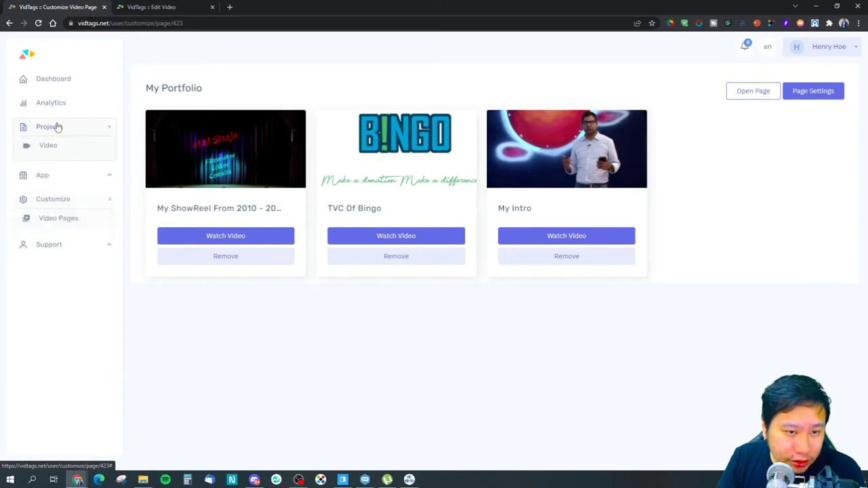
- Scroll through the Edit Video tab, switch back, and open Projects > Video
left_click(145, 5)
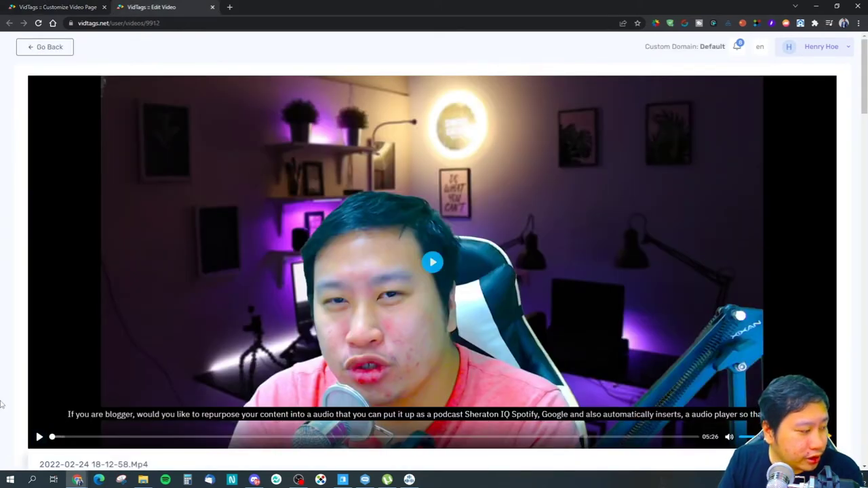
scroll(3, 405, "down", 3)
scroll(3, 405, "down", 1)
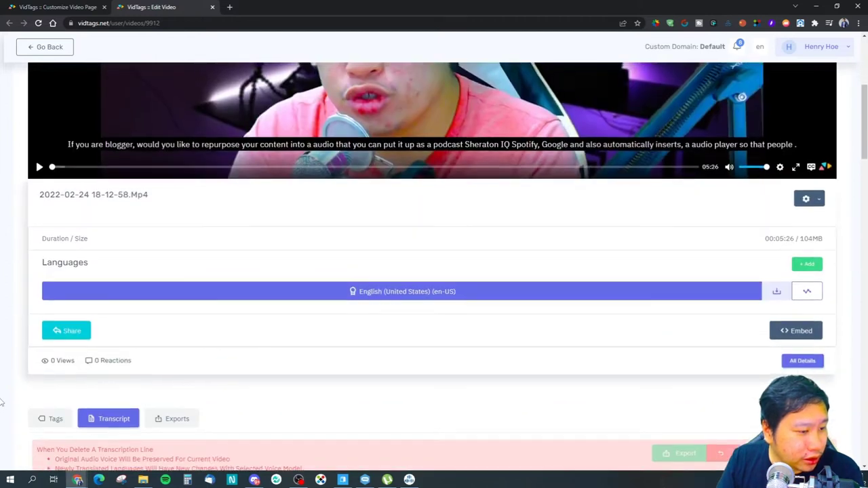
scroll(10, 300, "up", 4)
left_click(38, 7)
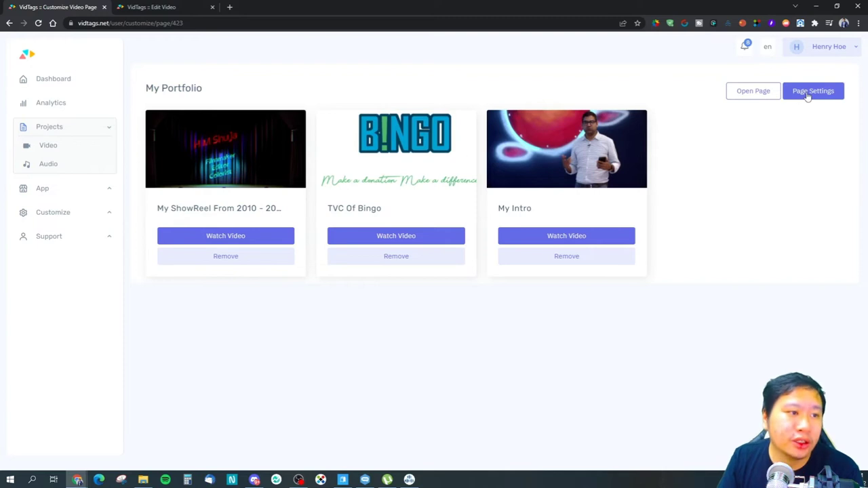
left_click(45, 149)
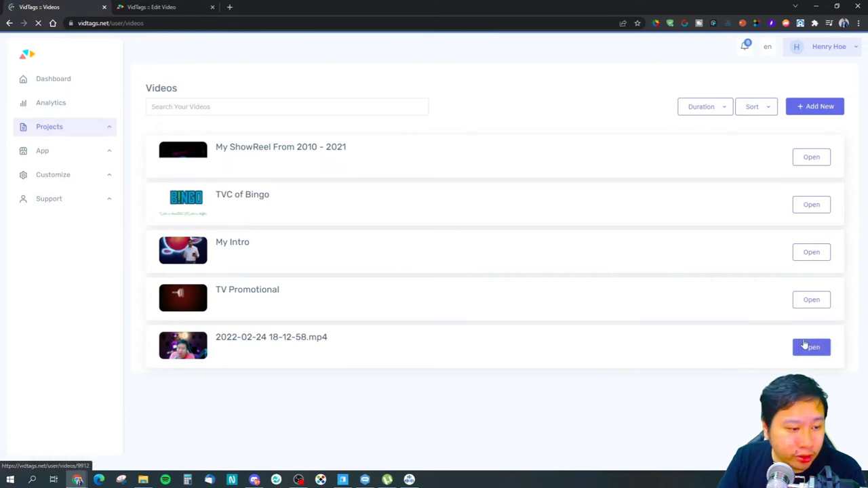
left_click(810, 299)
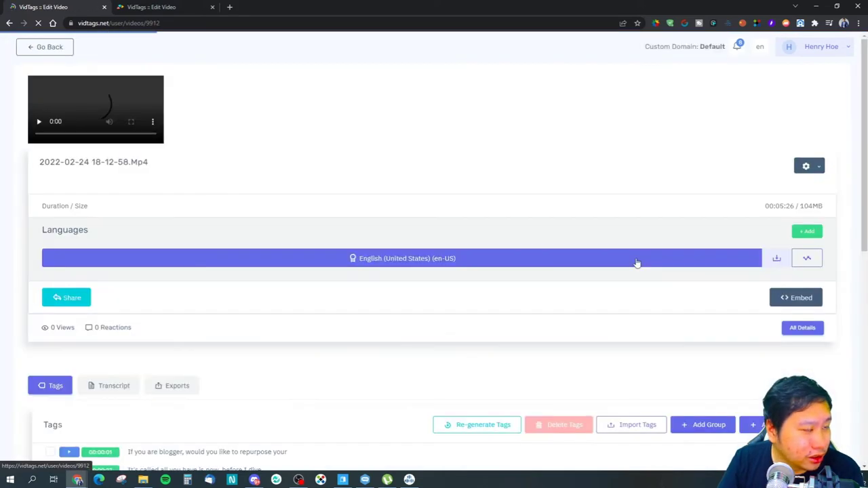
scroll(512, 339, "down", 7)
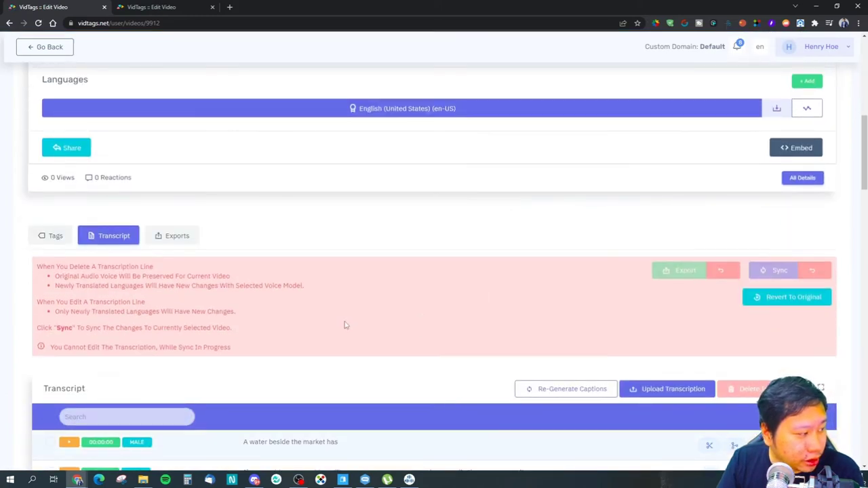
scroll(345, 324, "down", 3)
scroll(345, 323, "up", 10)
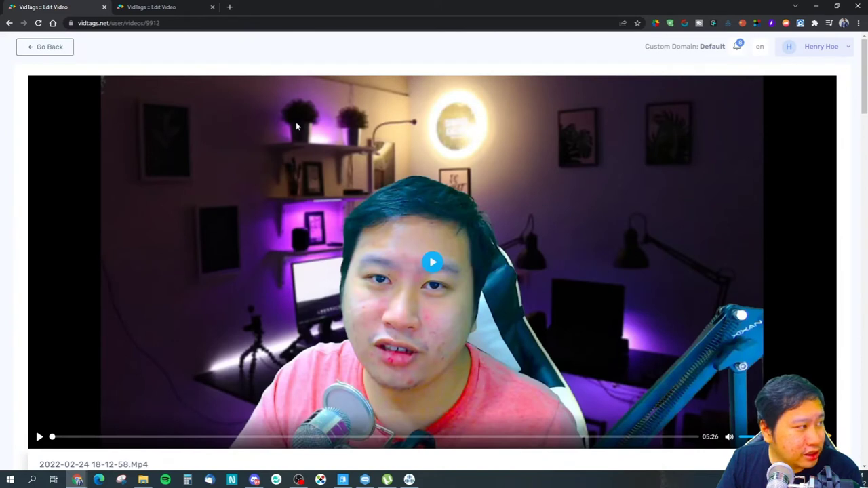
scroll(402, 182, "down", 3)
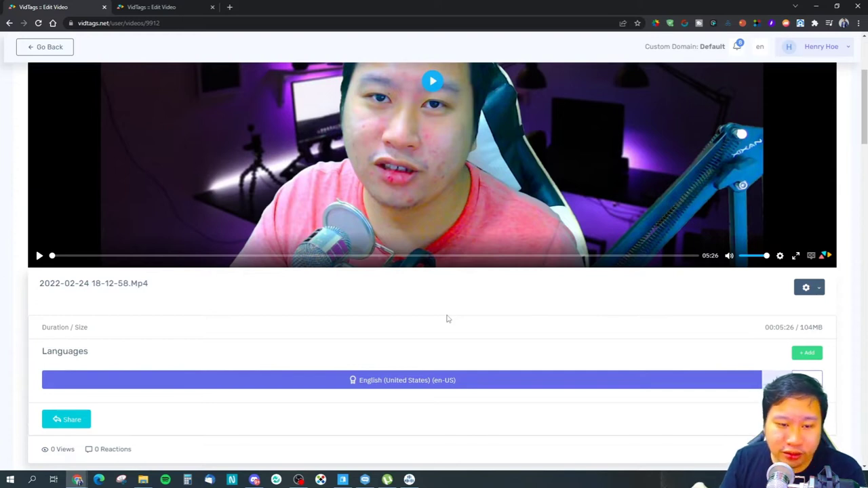
- Load the English (United States) version and bring up the gear settings dropdown
left_click(405, 381)
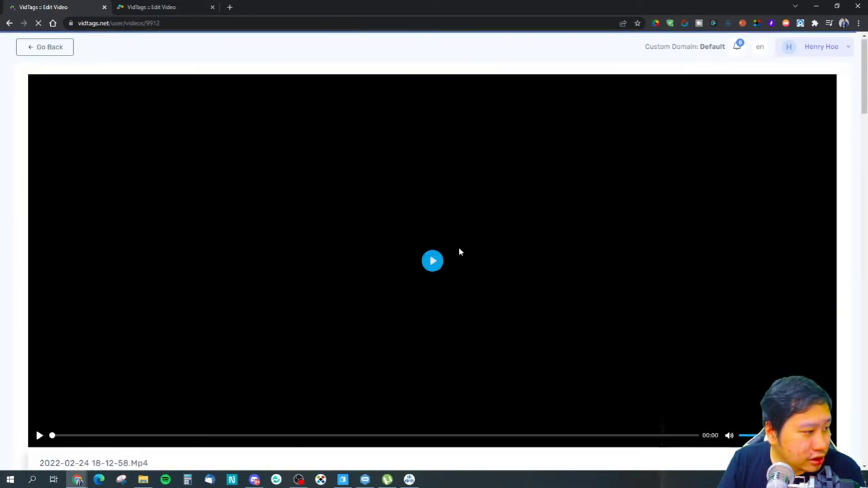
scroll(474, 366, "down", 3)
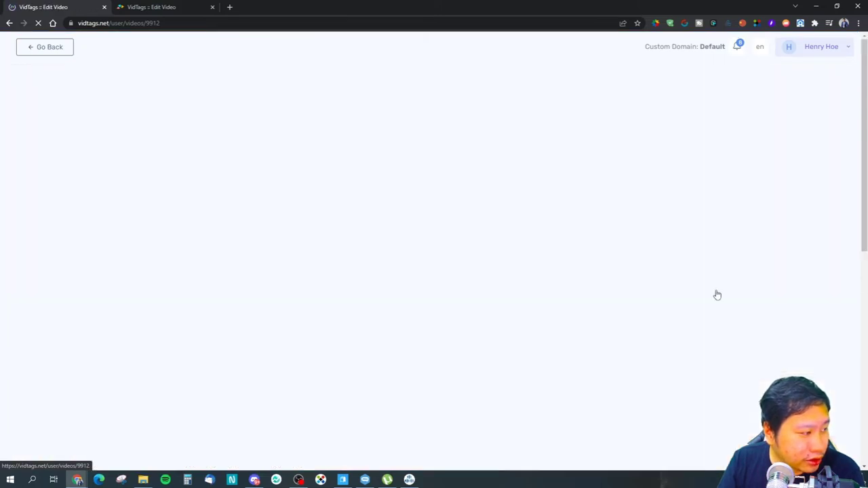
scroll(637, 378, "down", 4)
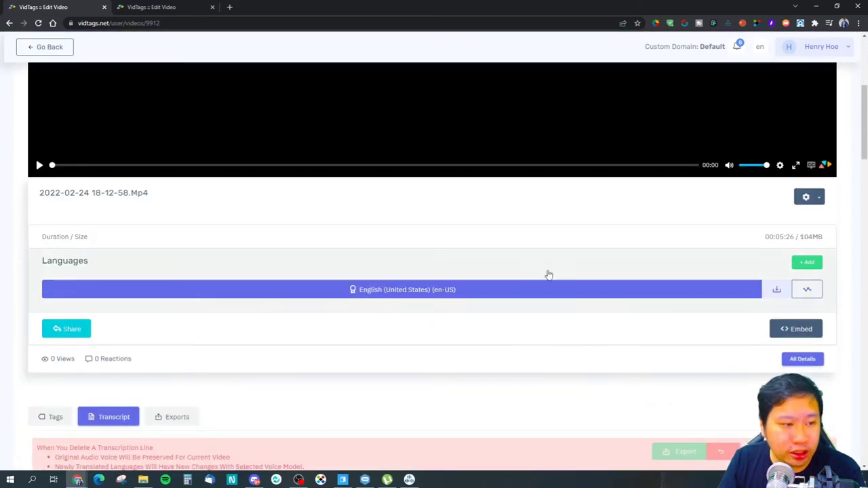
left_click(803, 196)
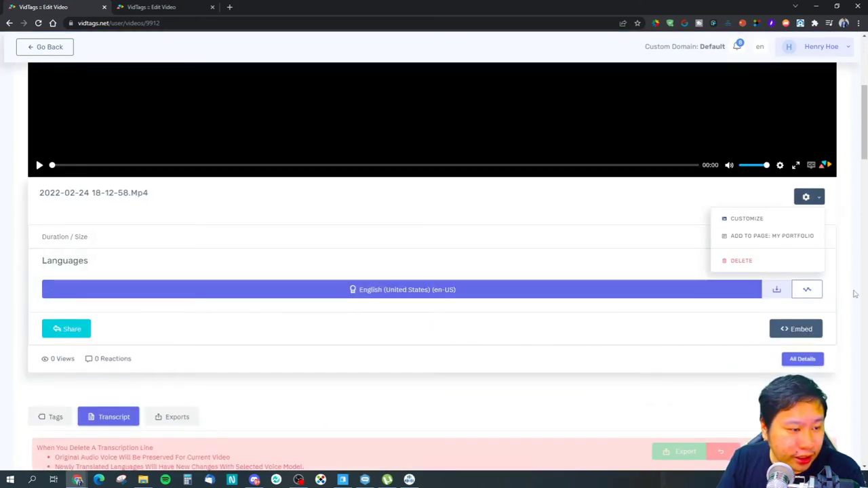
left_click(812, 198)
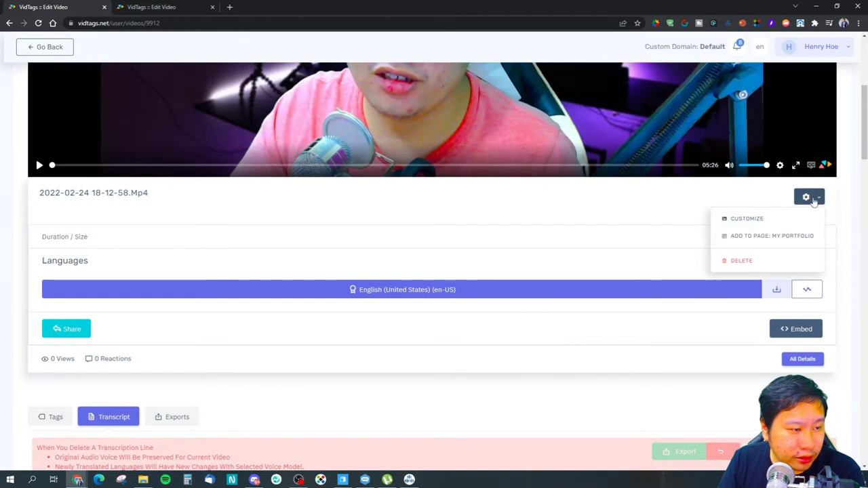
- Inspect Customize settings, keeping Visibility Public and Domain Restrict No, then cancel
left_click(767, 223)
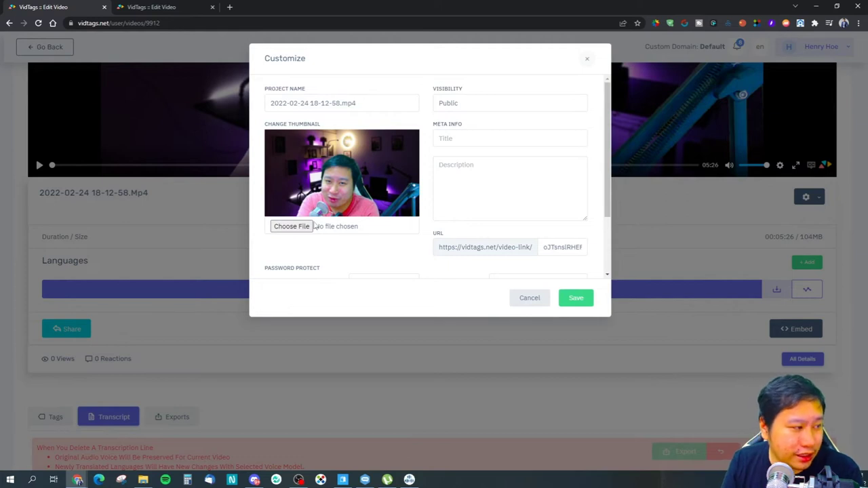
left_click(495, 107)
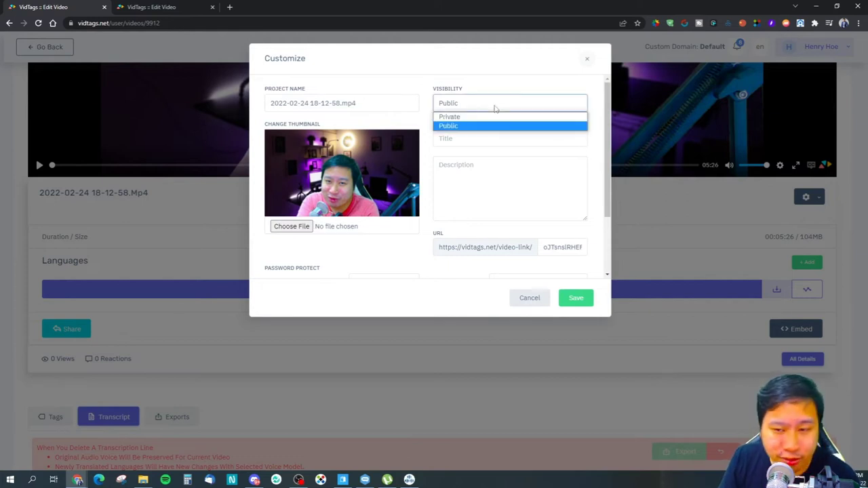
left_click(494, 107)
left_click(468, 137)
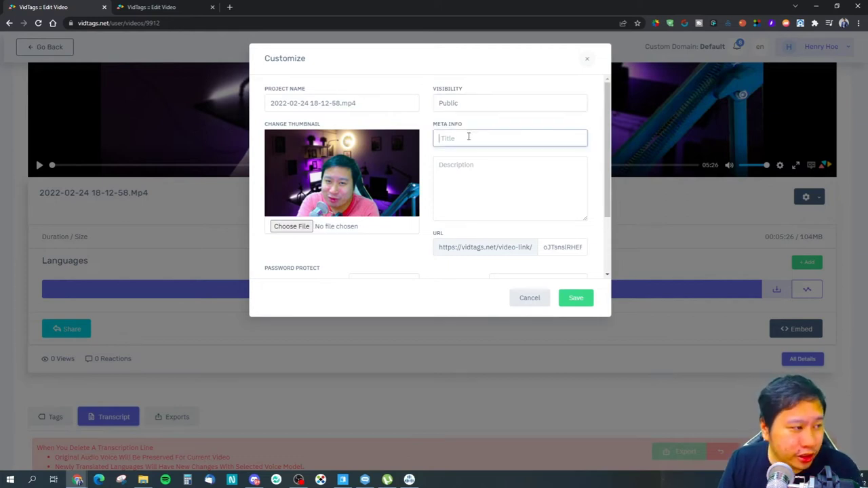
left_click(484, 192)
scroll(420, 272, "down", 2)
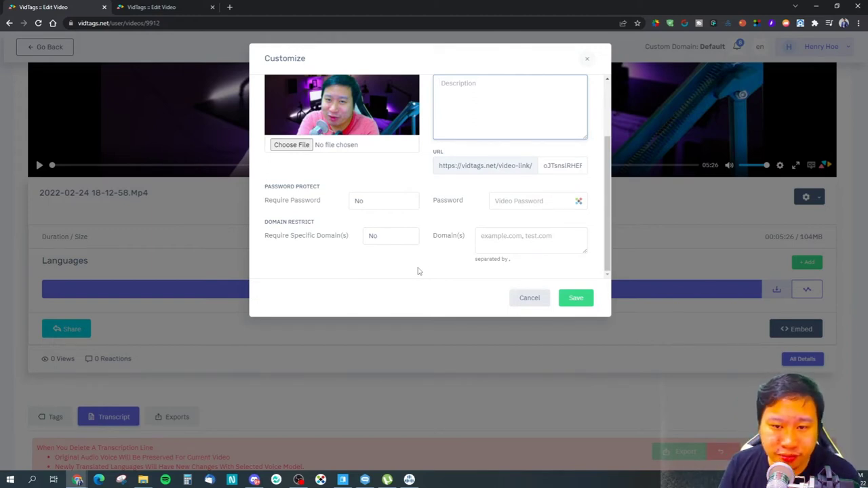
left_click(388, 244)
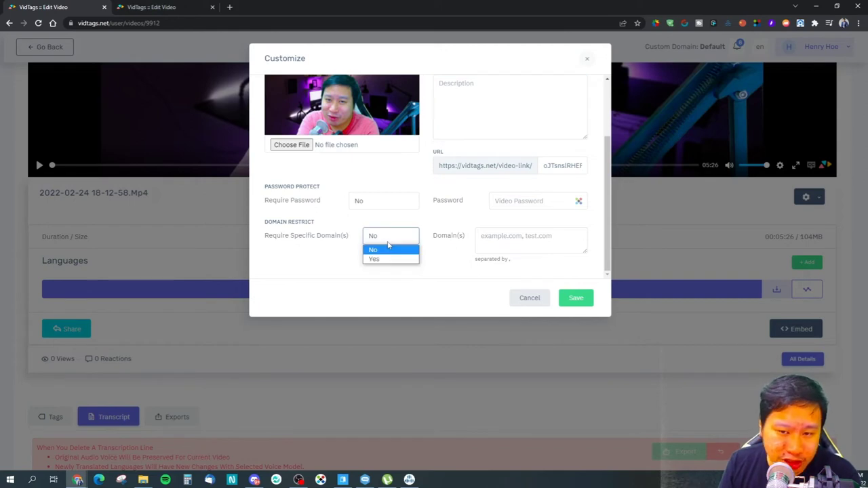
left_click(387, 248)
left_click(503, 240)
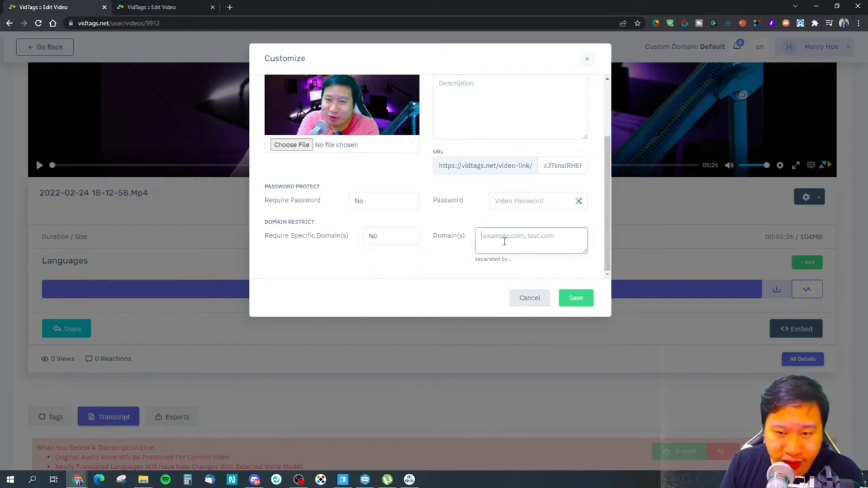
left_click(528, 298)
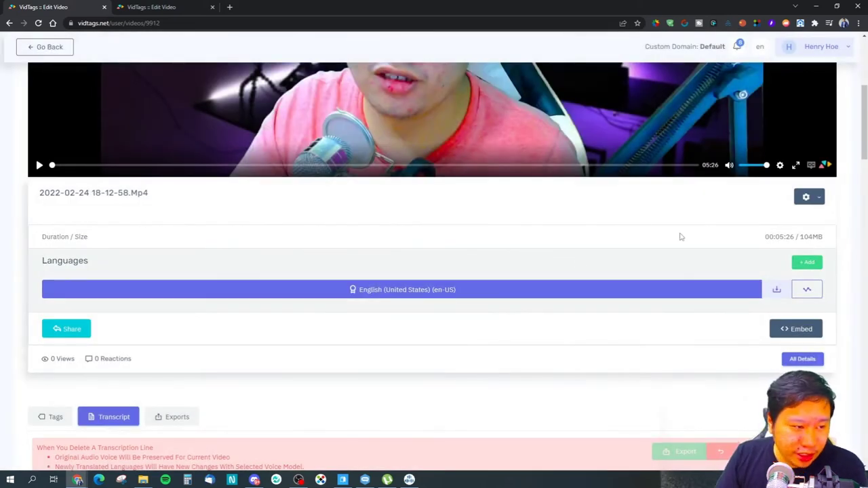
- Reopen Customize, check the allowed domains field, cancel, then start adding a language version
left_click(808, 196)
left_click(766, 221)
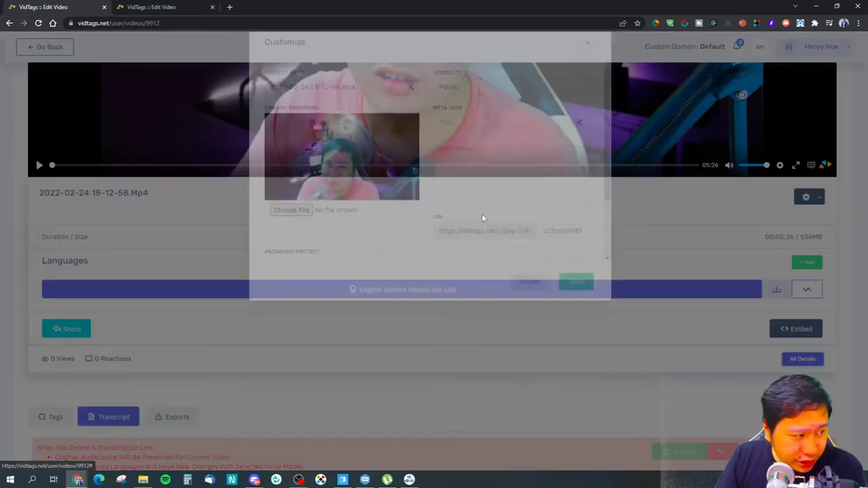
scroll(463, 263, "down", 2)
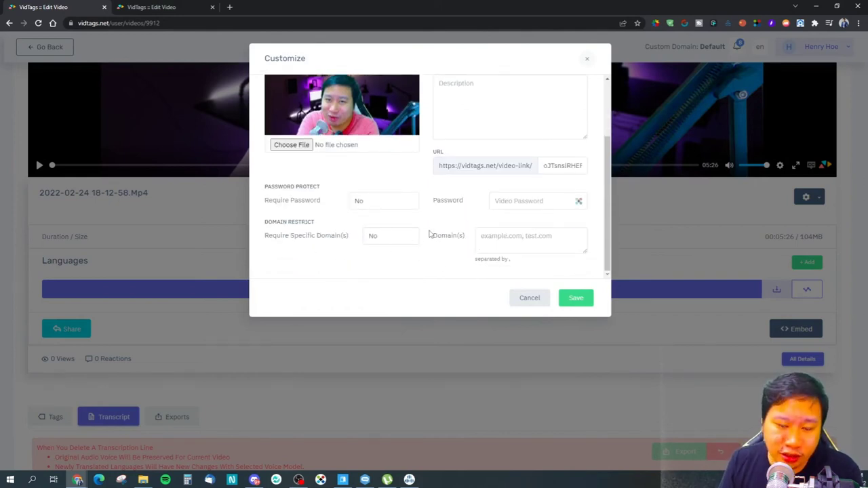
left_click(503, 244)
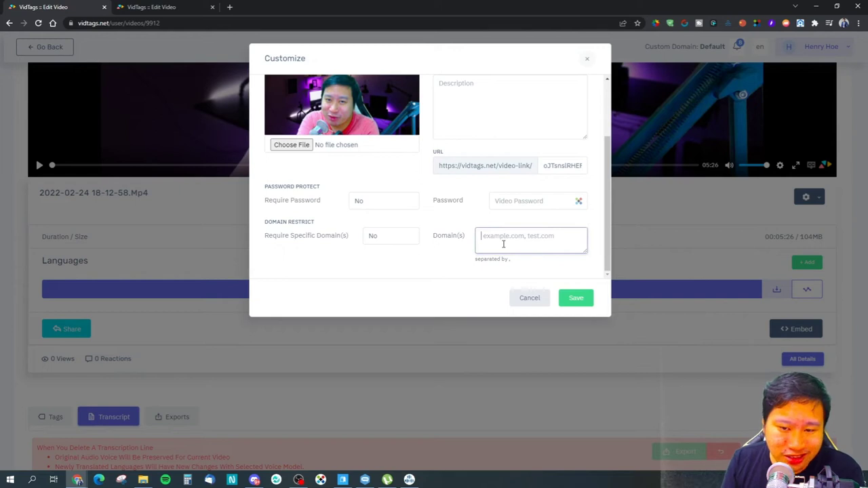
left_click(525, 297)
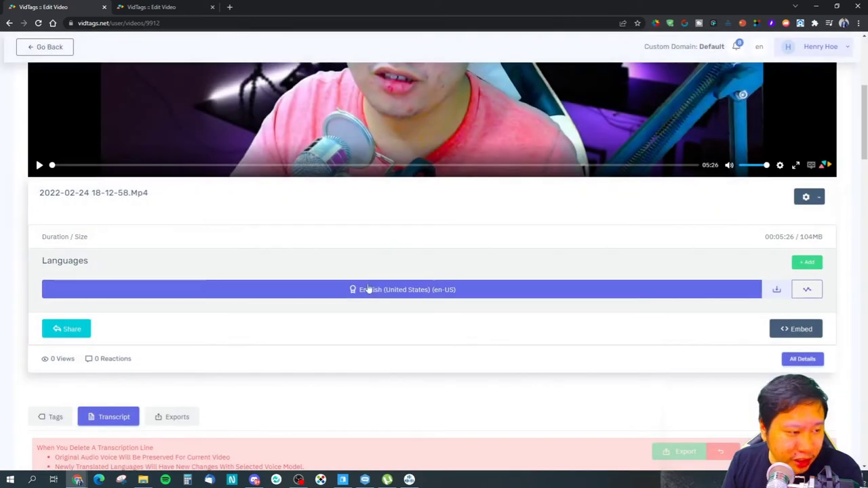
left_click(801, 265)
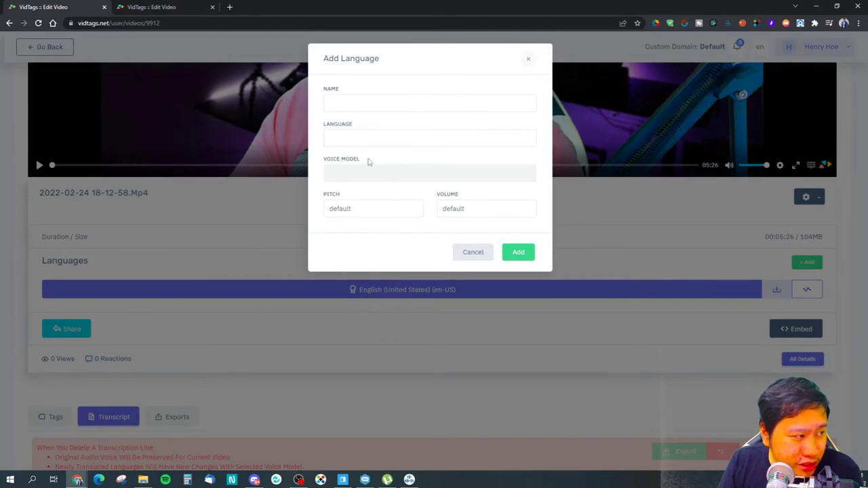
left_click(378, 140)
left_click(370, 177)
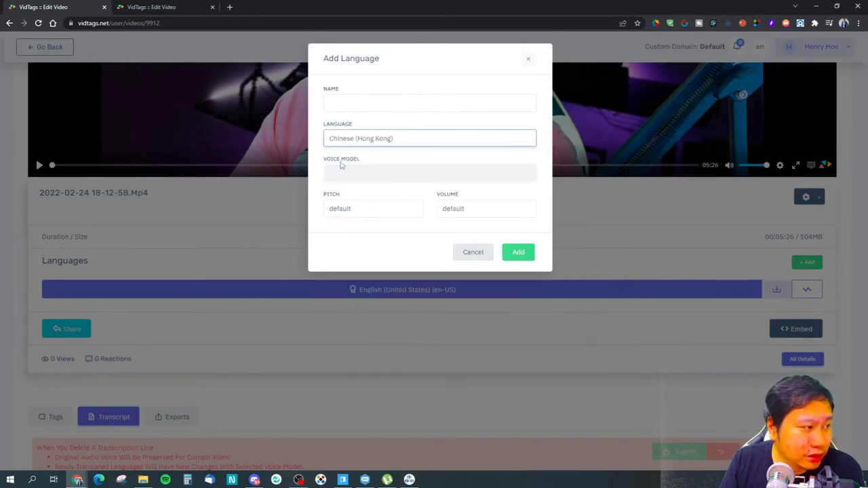
left_click(358, 177)
left_click(336, 170)
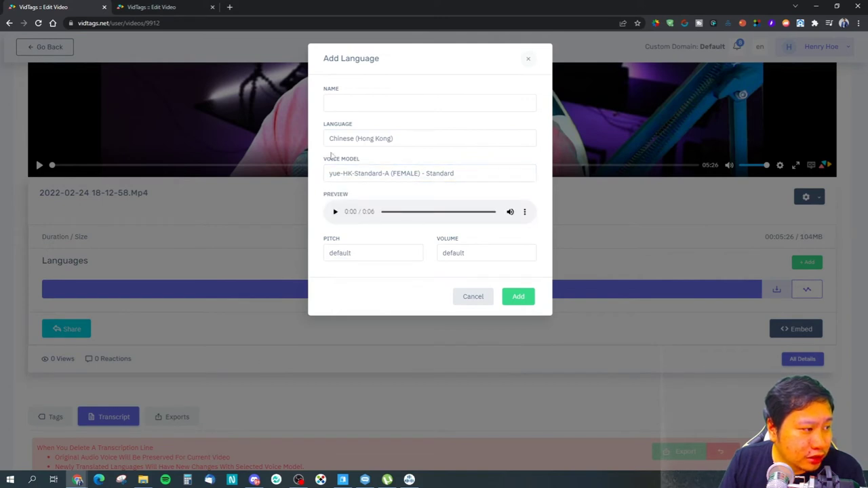
left_click(473, 298)
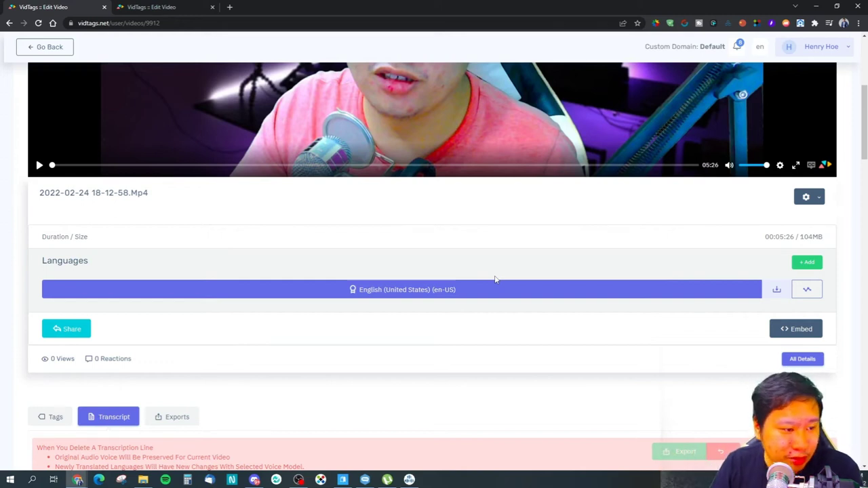
scroll(606, 348, "down", 4)
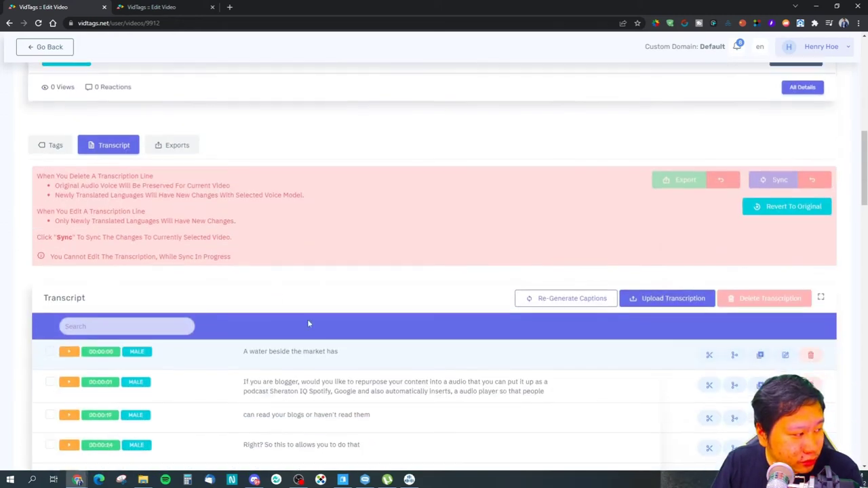
scroll(249, 272, "down", 2)
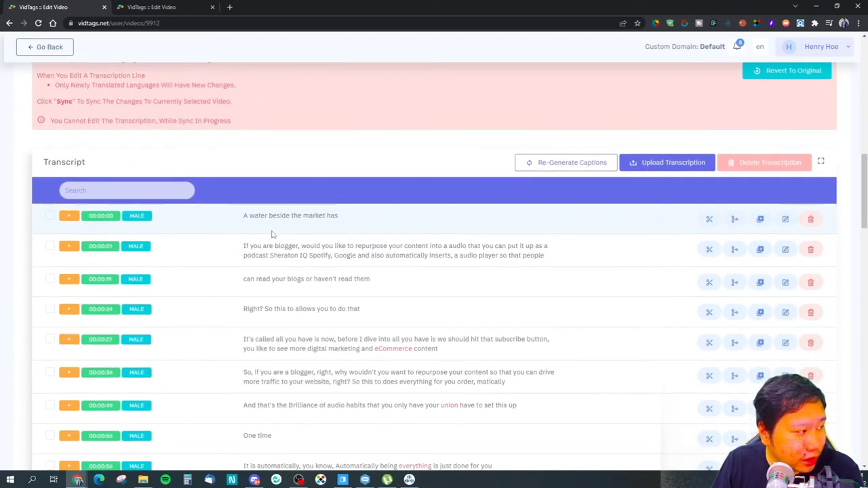
scroll(271, 234, "up", 1)
scroll(199, 253, "down", 1)
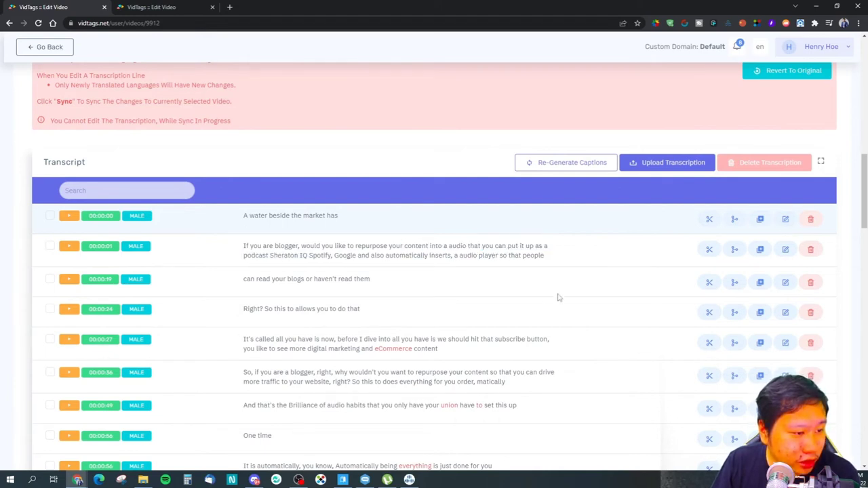
left_click(784, 219)
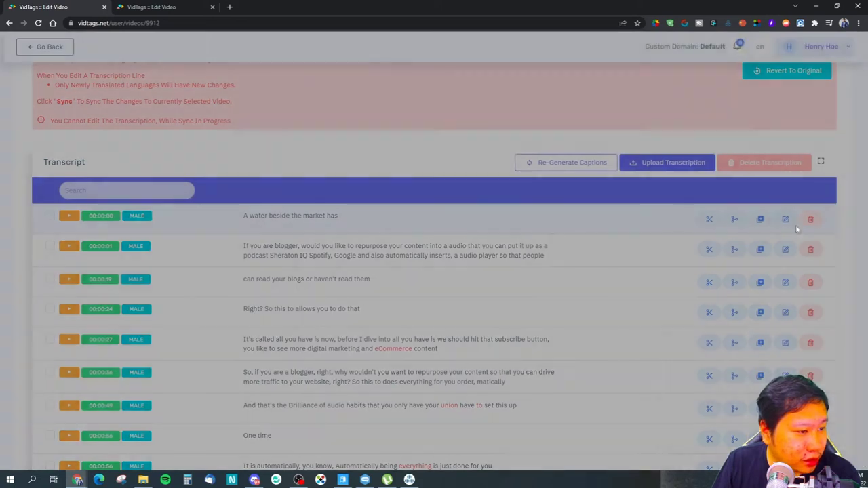
left_click(439, 340)
scroll(305, 285, "down", 10)
scroll(284, 306, "down", 12)
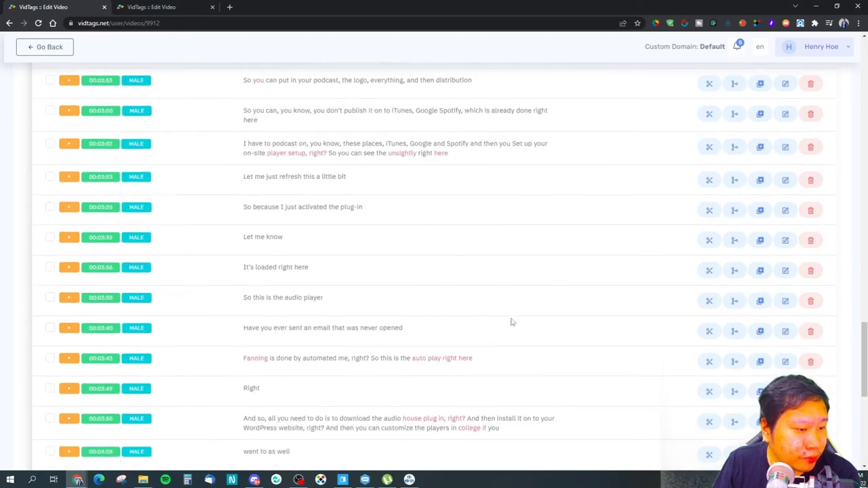
left_click_drag(862, 382, 833, 156)
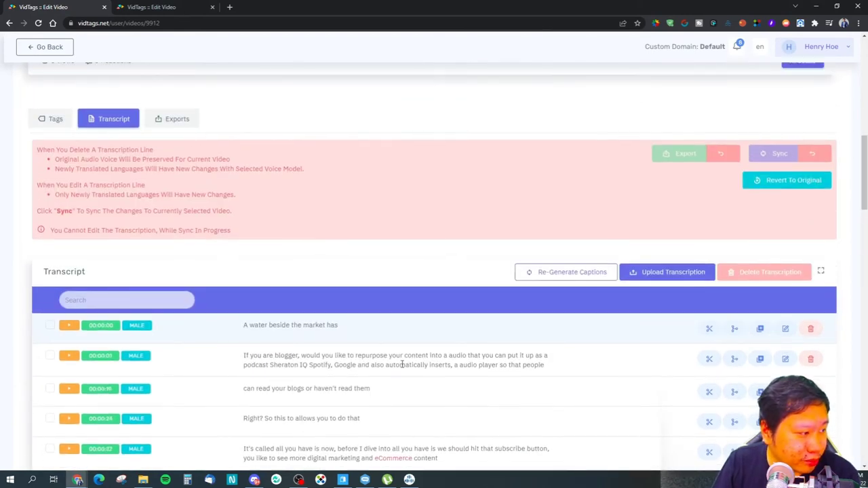
scroll(399, 366, "down", 1)
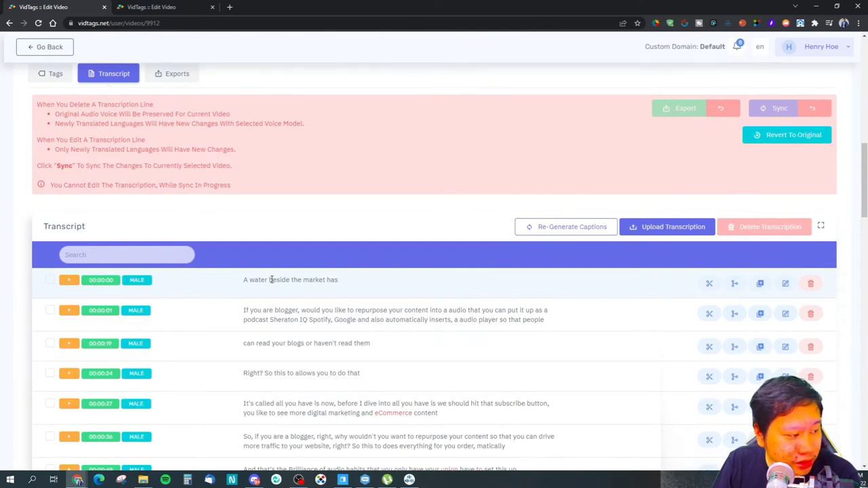
scroll(393, 400, "down", 2)
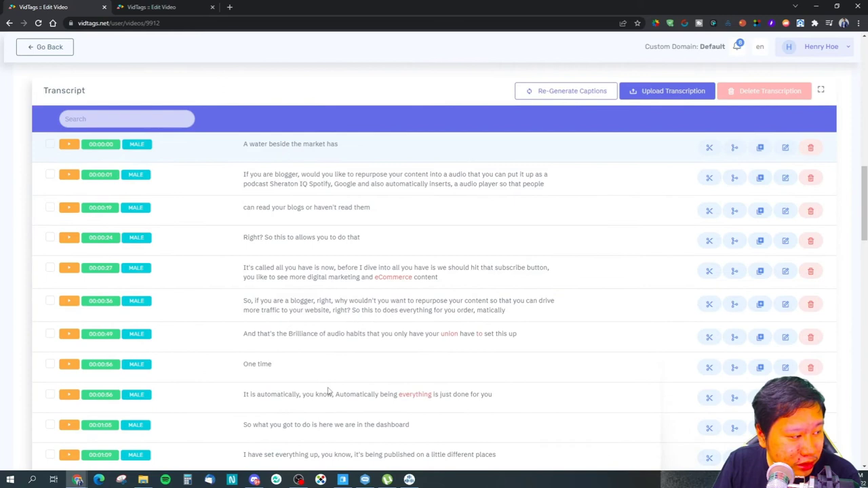
scroll(297, 350, "down", 3)
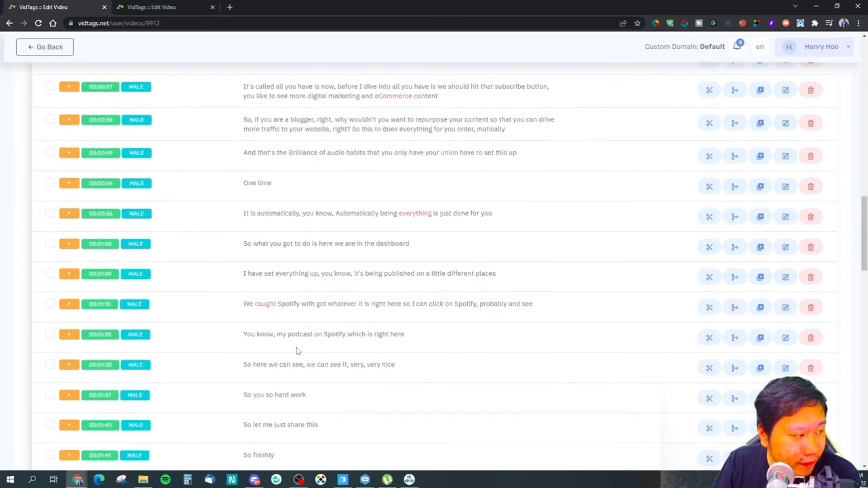
scroll(296, 350, "down", 1)
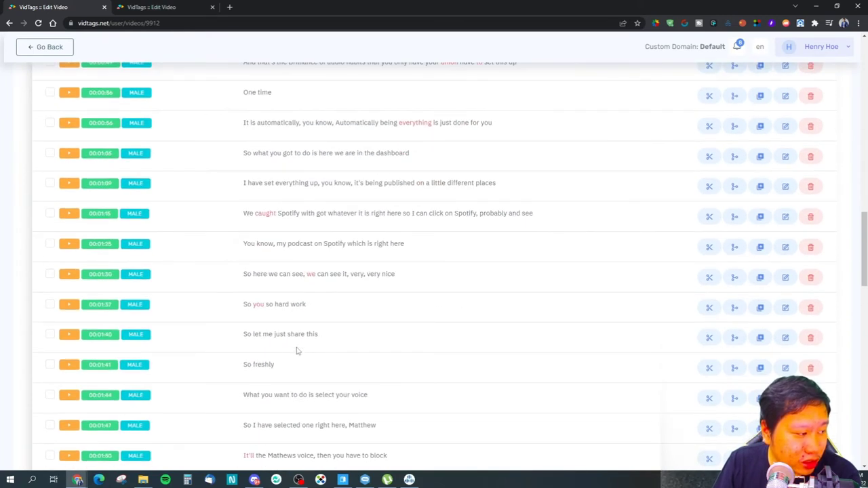
scroll(295, 349, "down", 1)
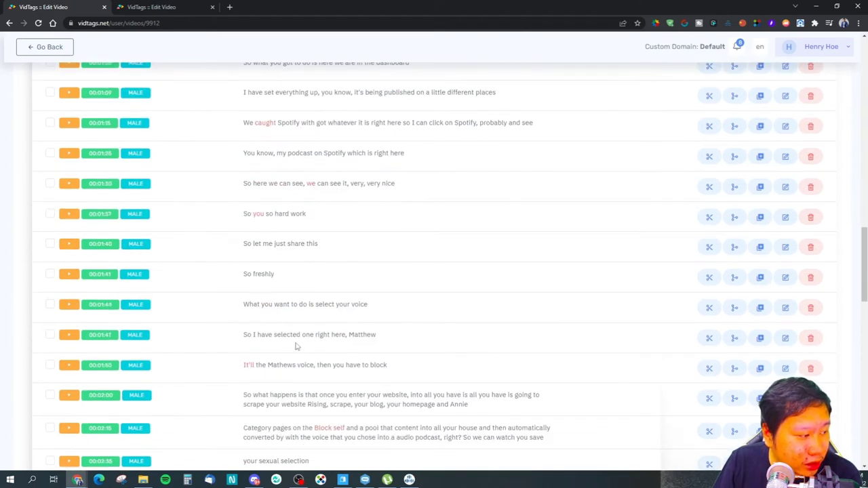
scroll(296, 346, "down", 1)
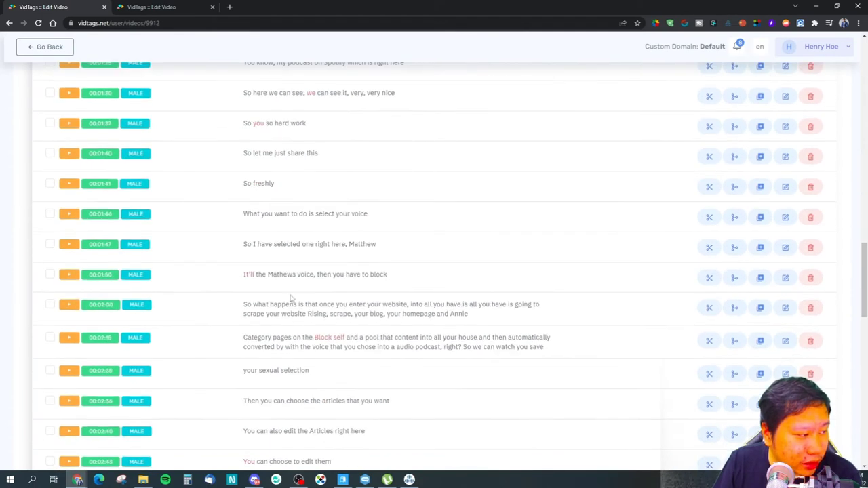
left_click_drag(298, 314, 356, 323)
left_click(358, 323)
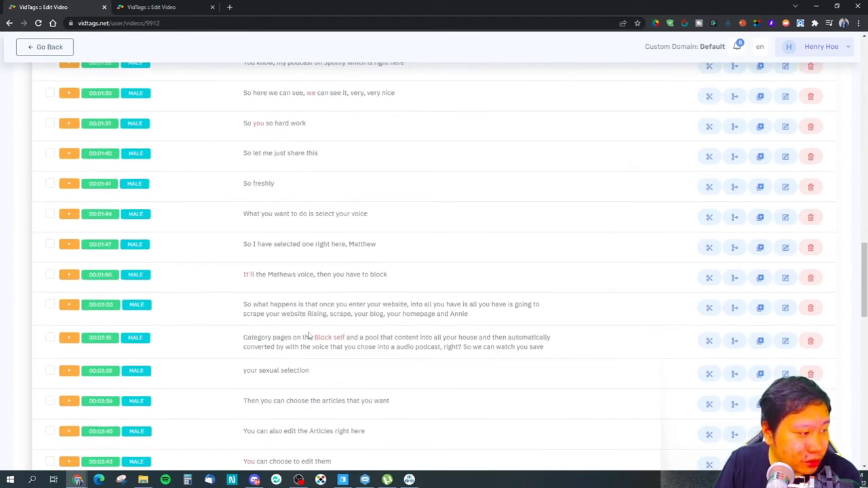
scroll(298, 336, "down", 1)
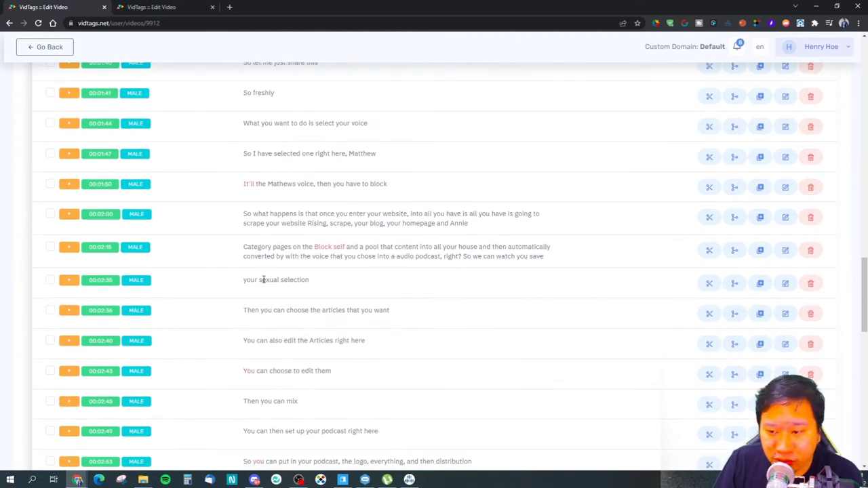
scroll(312, 263, "up", 15)
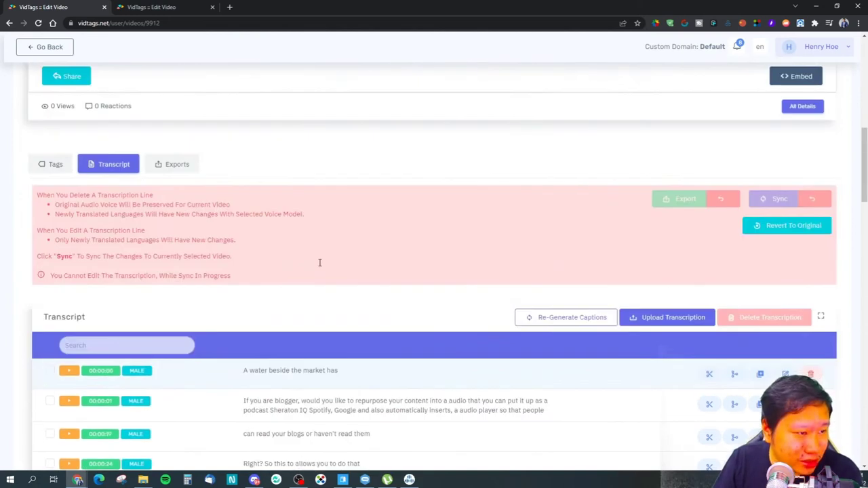
scroll(235, 335, "down", 1)
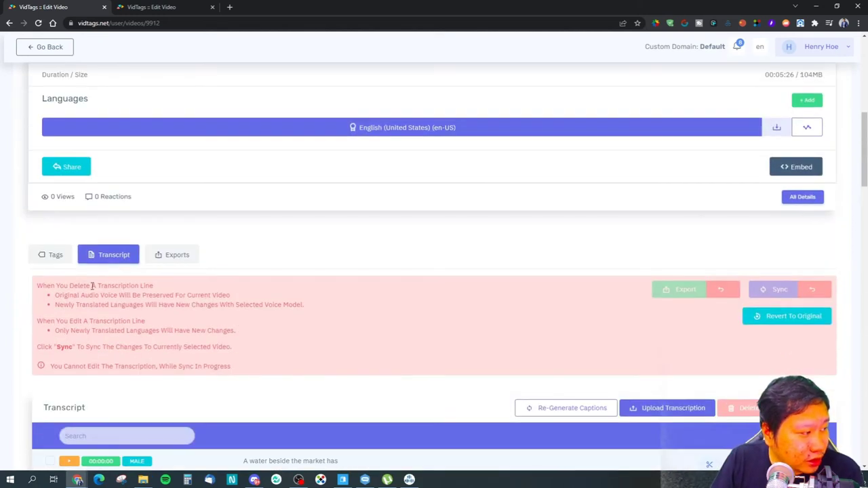
left_click(174, 256)
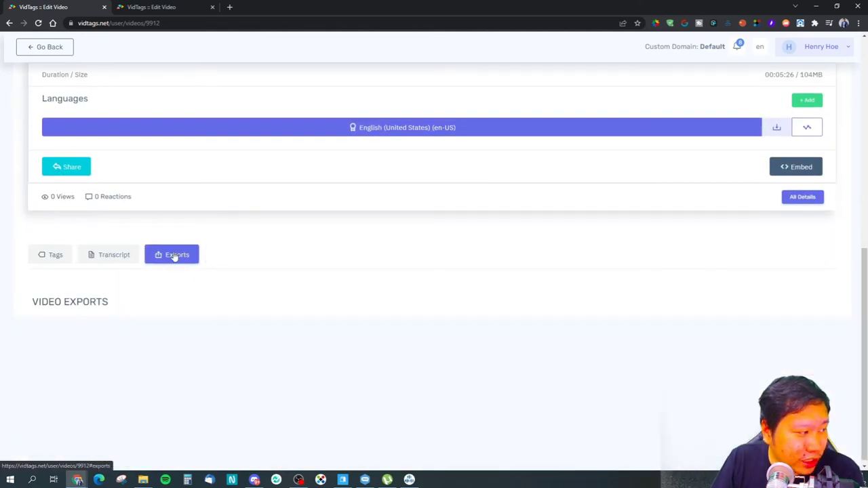
left_click(103, 253)
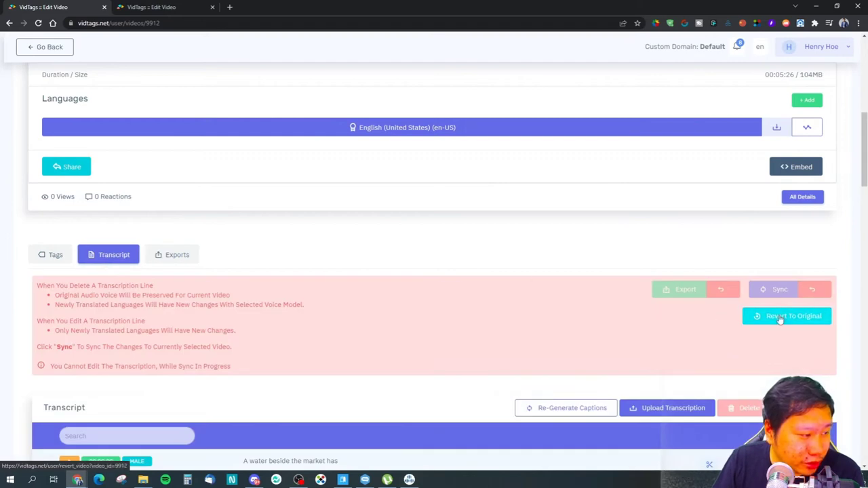
scroll(515, 261, "up", 4)
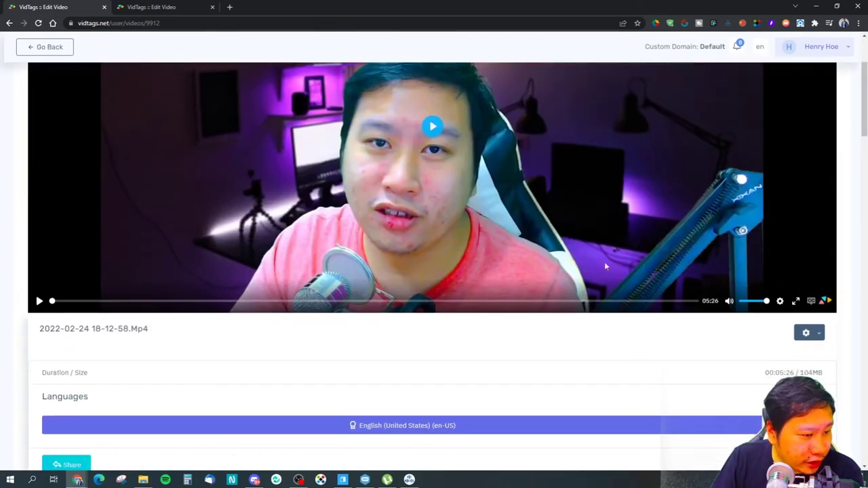
- Enable CC captions on the video player and toggle the gear options menu
left_click(810, 301)
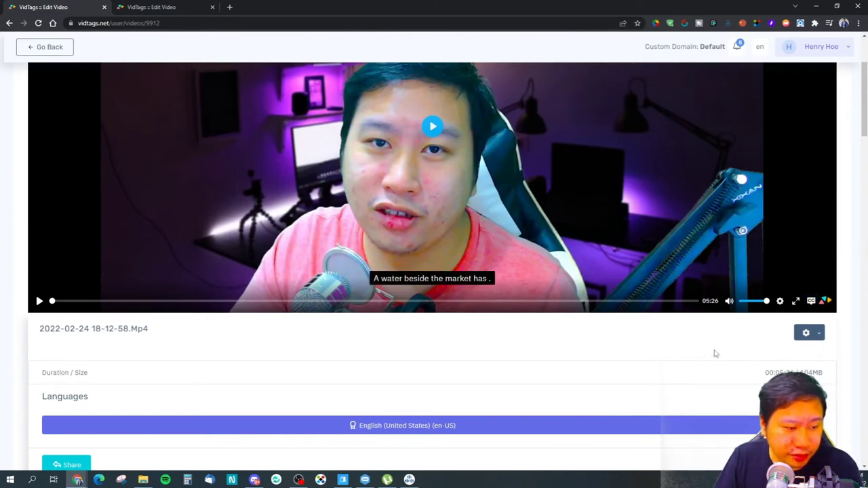
scroll(714, 353, "down", 2)
left_click(806, 242)
left_click(807, 242)
- Open the Embed options and try the Only Video layout
left_click(795, 374)
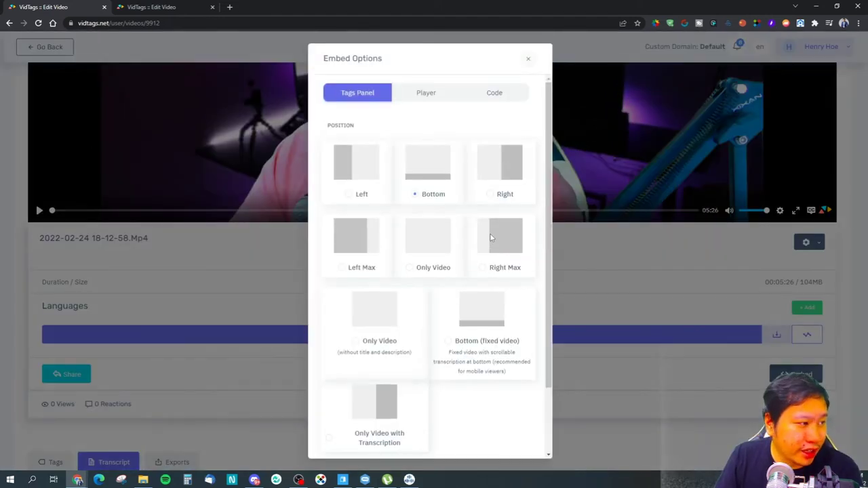
scroll(407, 206, "down", 2)
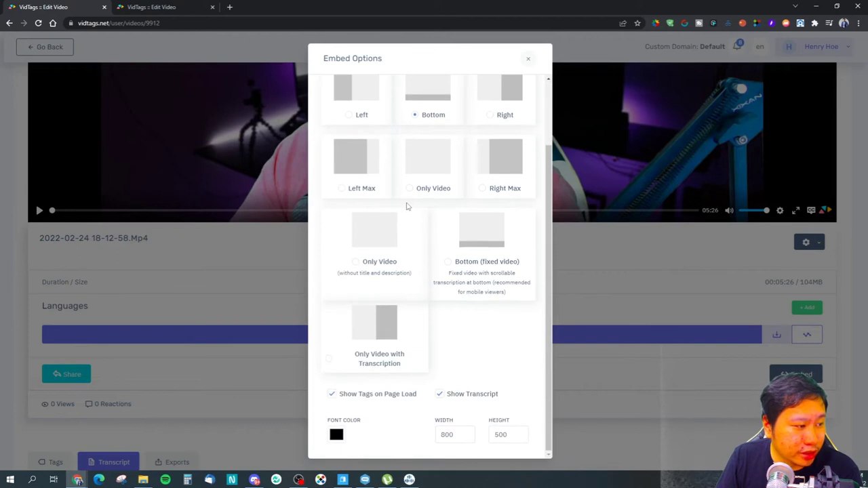
scroll(407, 206, "up", 3)
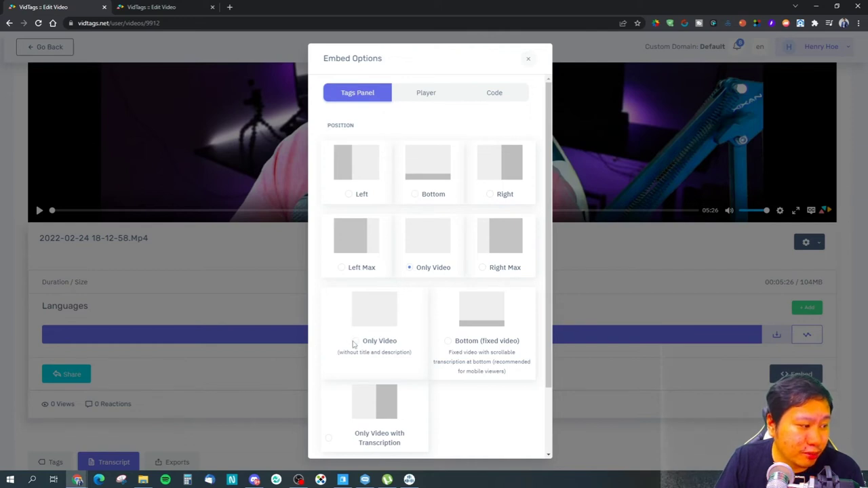
left_click(409, 268)
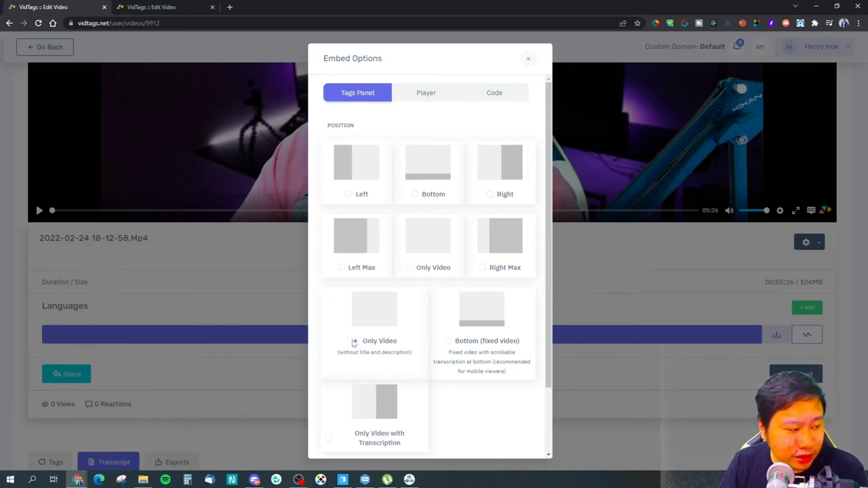
scroll(366, 366, "down", 2)
scroll(387, 332, "up", 2)
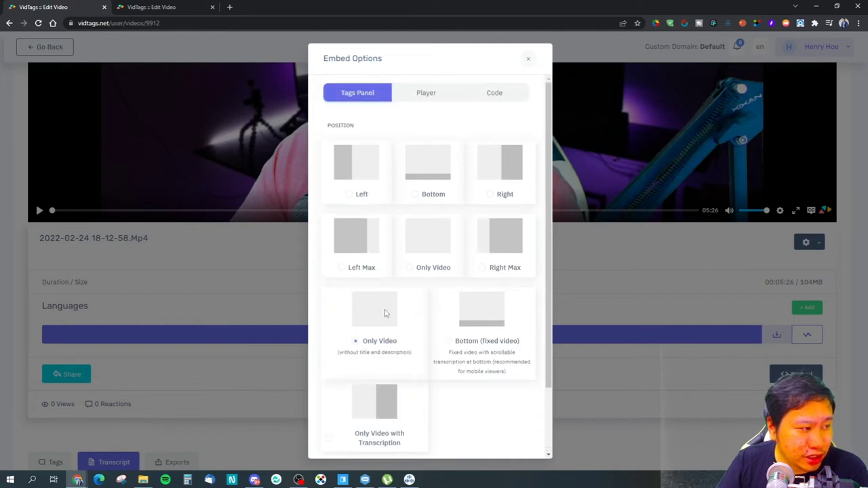
scroll(385, 308, "down", 2)
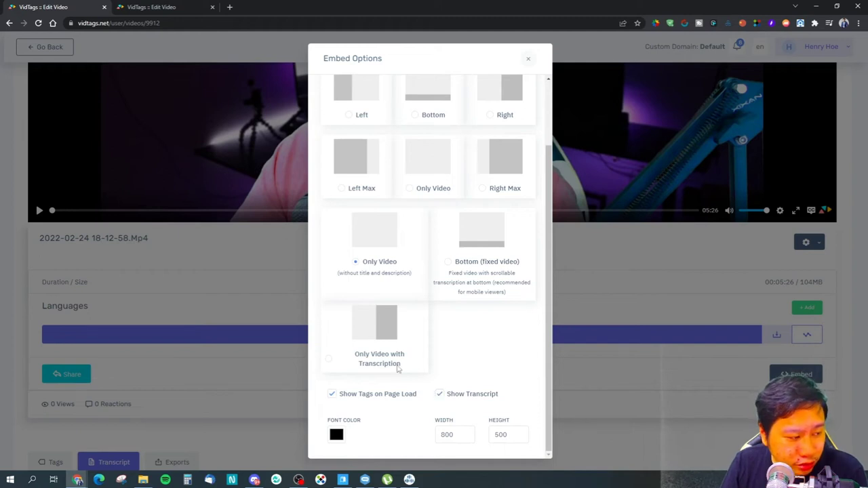
scroll(390, 360, "up", 2)
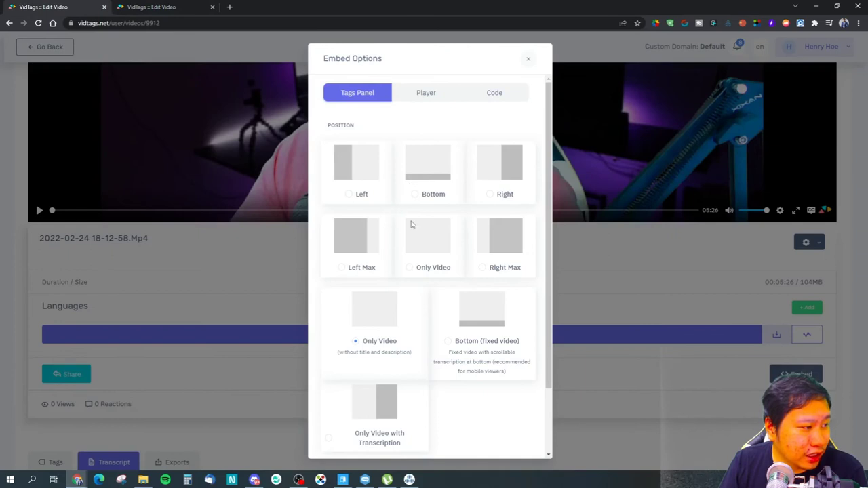
- Set the tags panel position to Right, view the embed code, and save
left_click(489, 193)
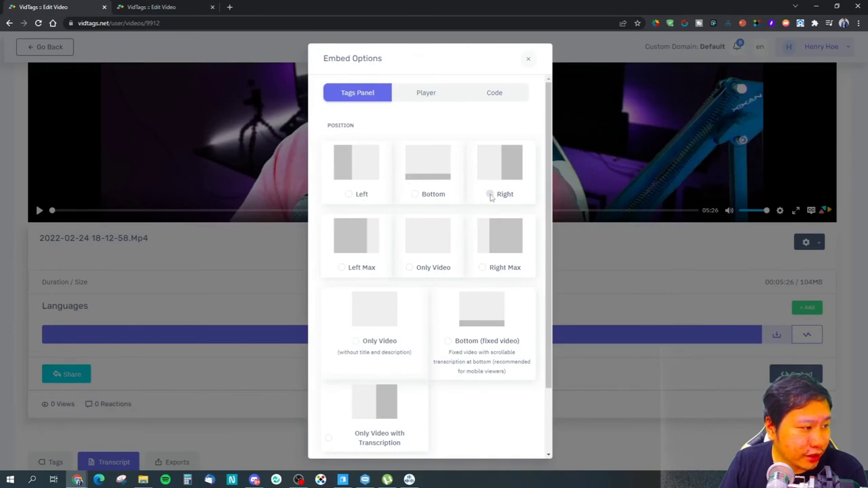
scroll(448, 380, "down", 2)
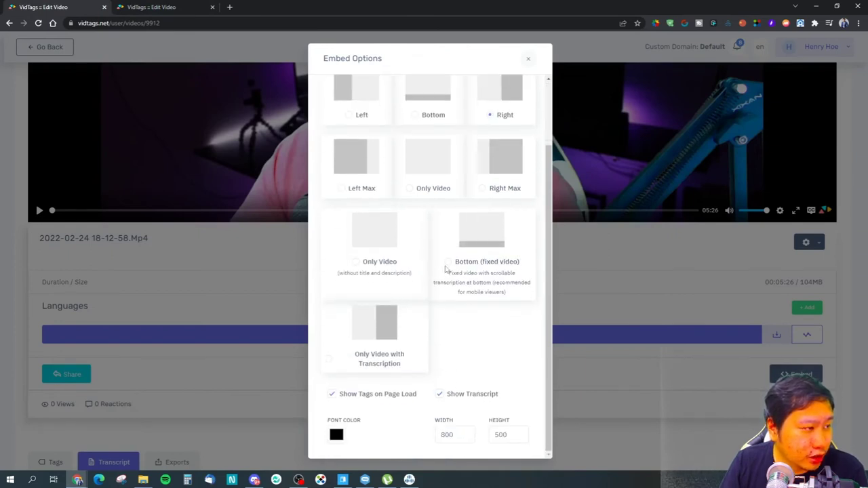
scroll(445, 269, "up", 5)
left_click(499, 92)
left_click(502, 216)
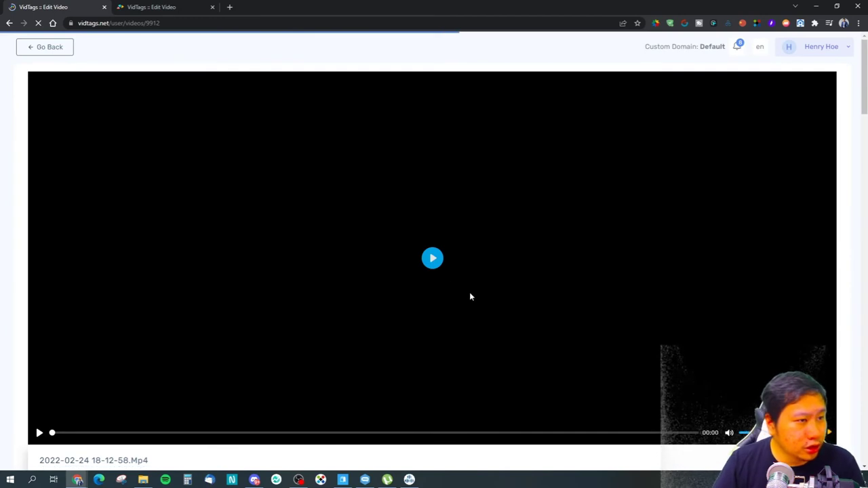
- Copy the video's link from the Share dialog, then open a new private browser window
scroll(471, 299, "down", 5)
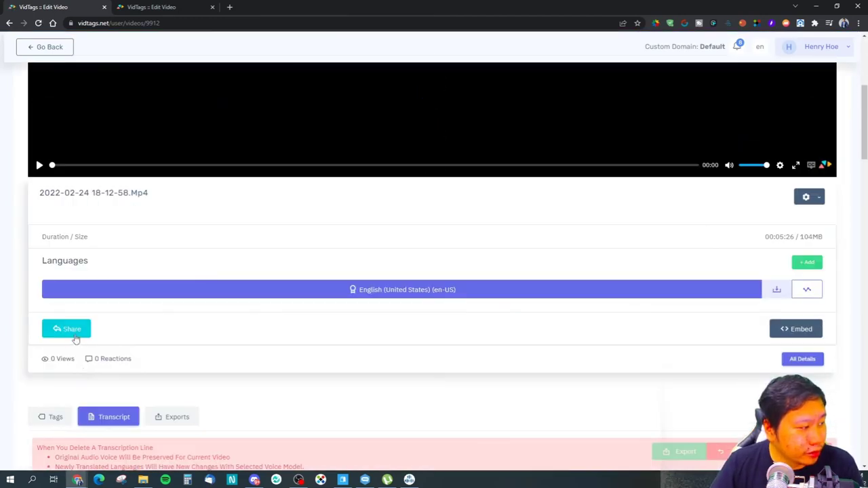
left_click(72, 332)
left_click(331, 94)
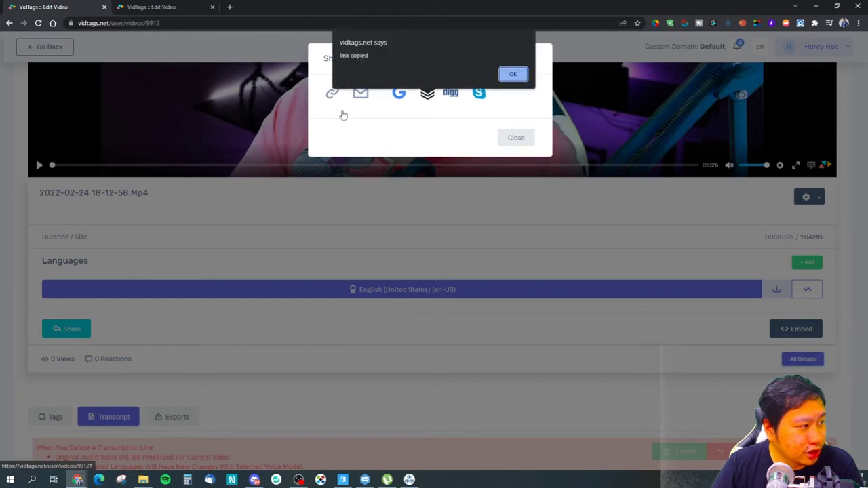
left_click(513, 73)
left_click(858, 22)
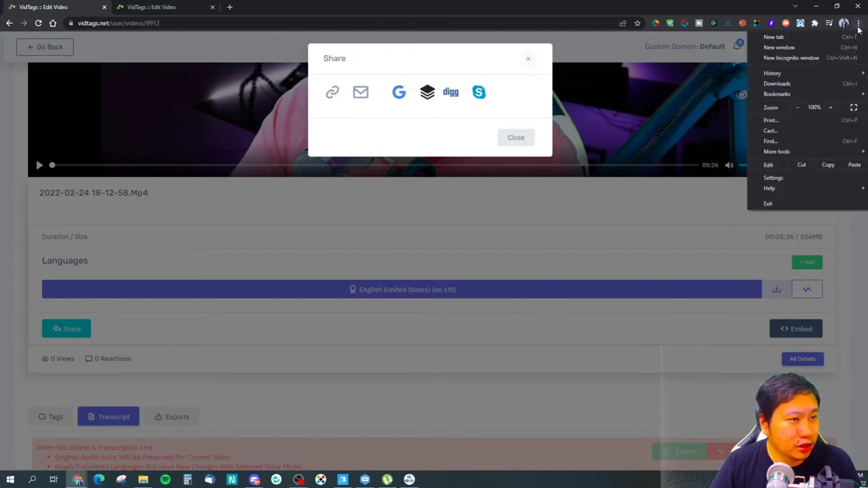
left_click(780, 57)
- Load the shared video link in the private window, then play and pause from the second tag line
type("vidtags.net/video-link/oJTsnsIRHEFWLD")
key("Return")
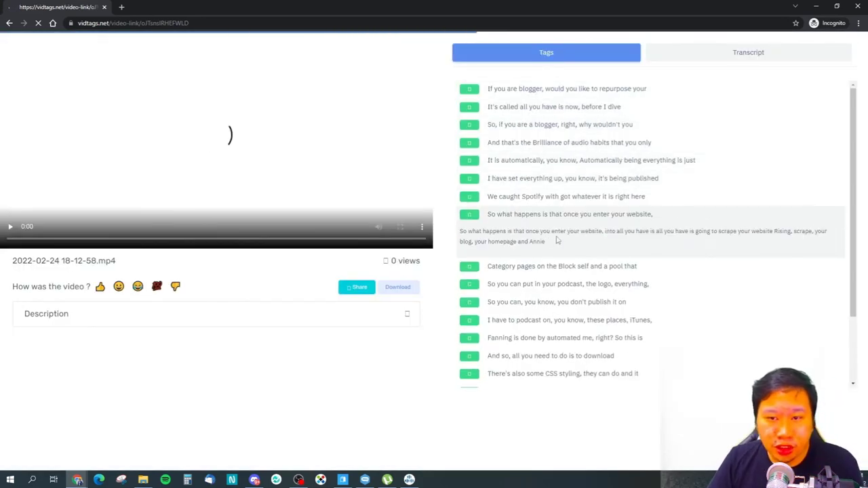
left_click(467, 115)
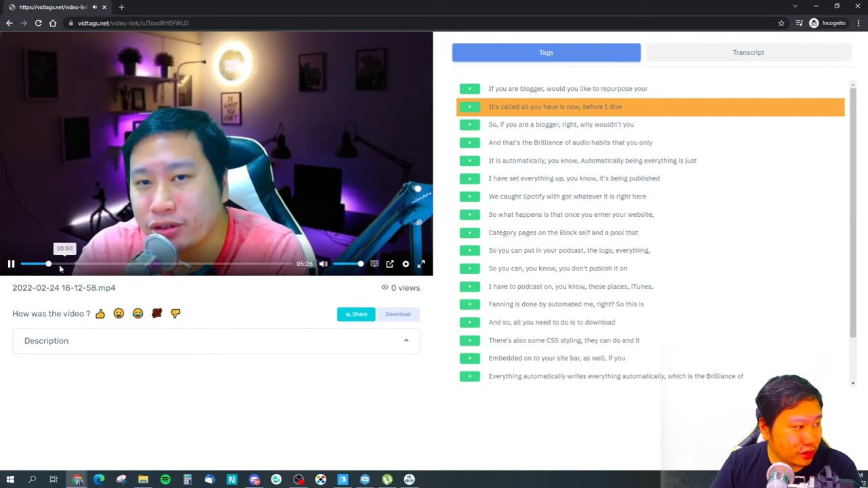
left_click(11, 263)
scroll(608, 186, "down", 1)
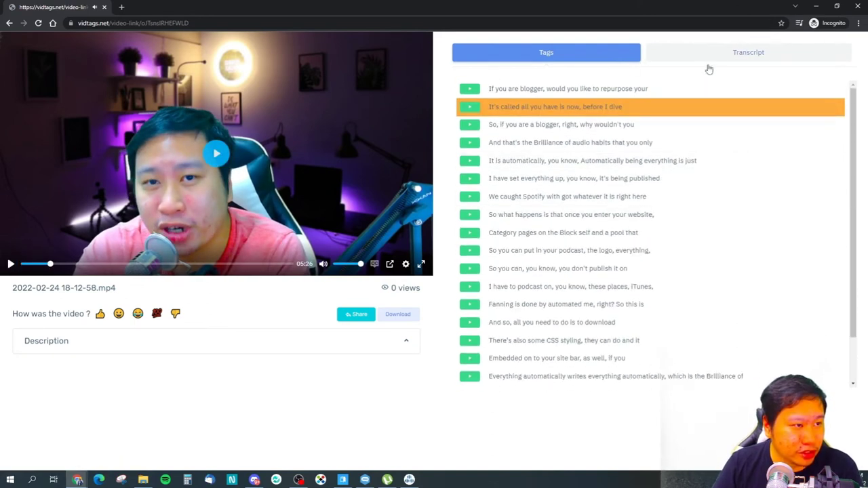
scroll(522, 251, "down", 2)
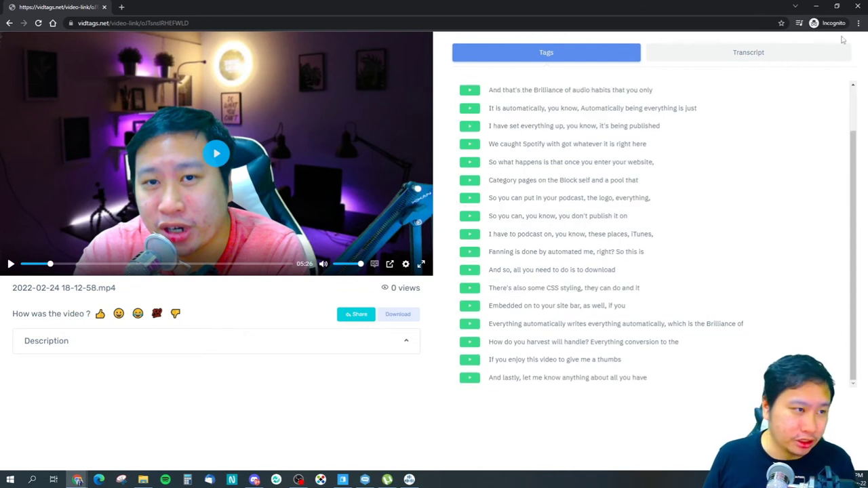
- In the Transcript view, jump to 00:01:40 and pause, then minimize the private window
left_click(761, 59)
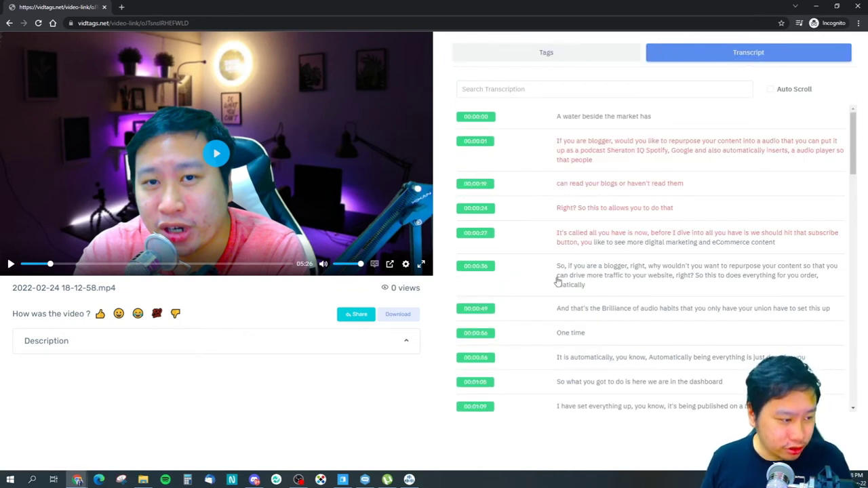
scroll(557, 279, "down", 1)
scroll(522, 274, "down", 6)
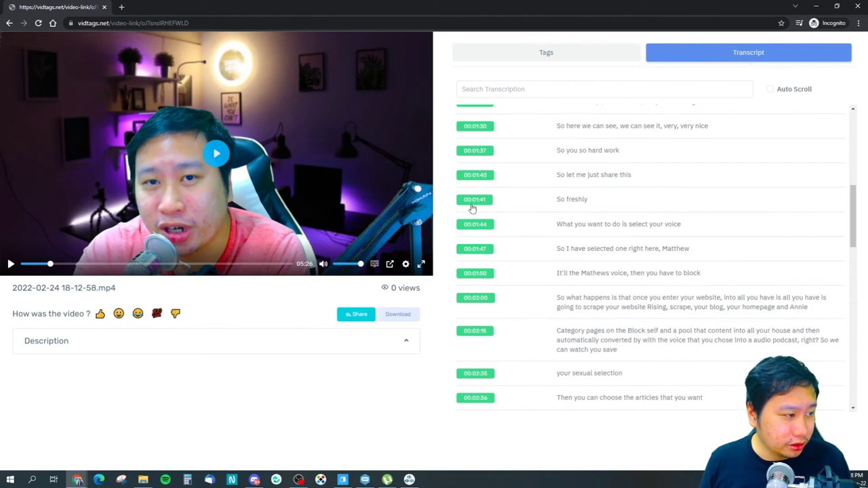
left_click(476, 175)
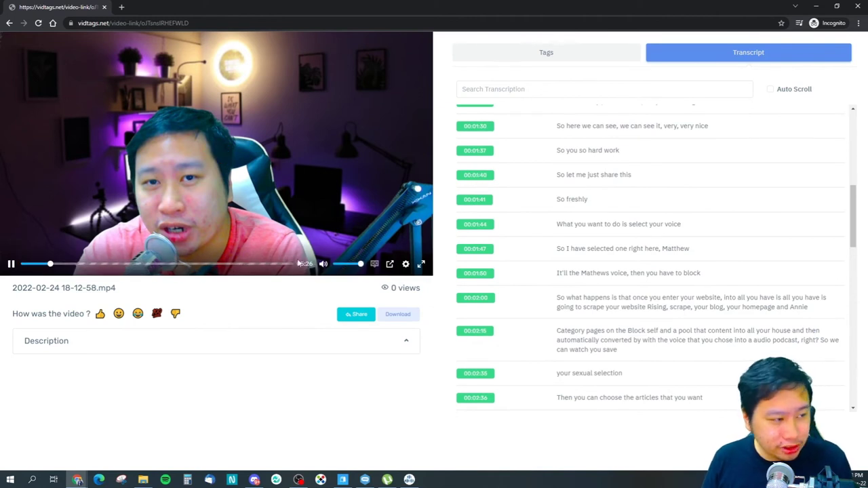
left_click(479, 175)
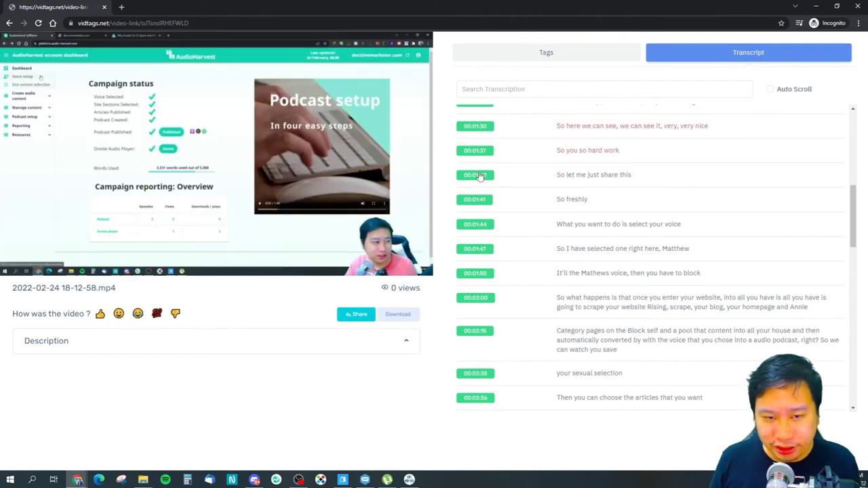
left_click(190, 165)
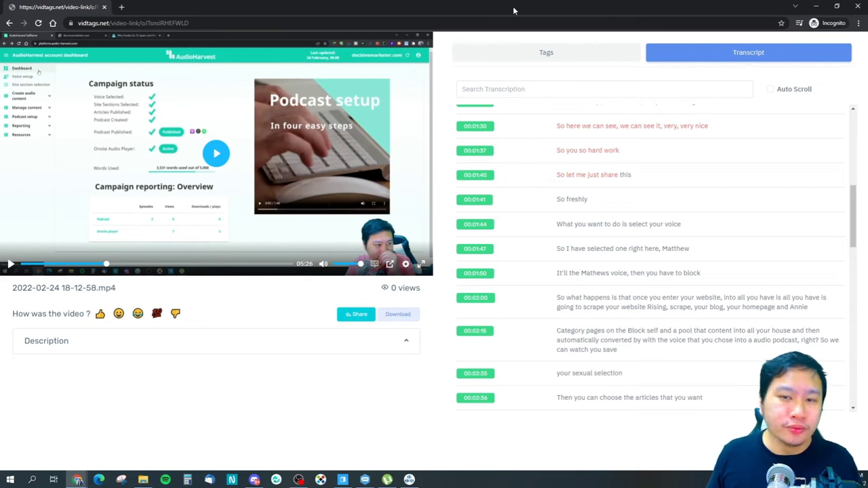
left_click(815, 6)
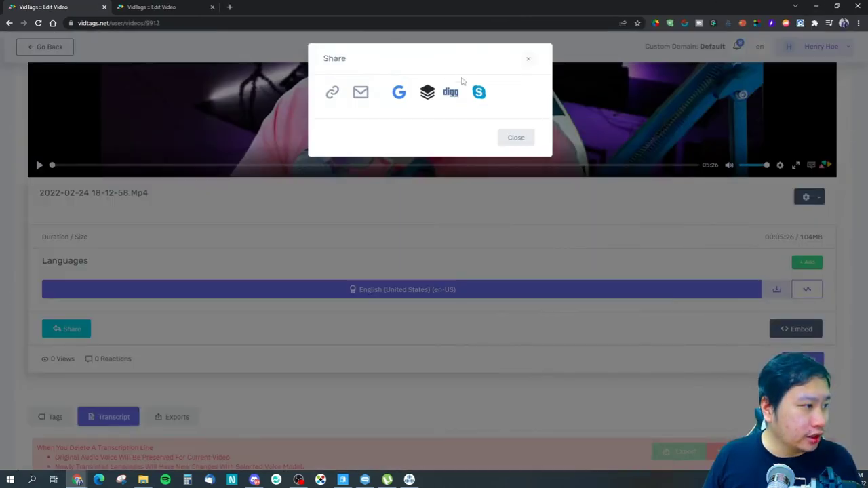
- Close the Share dialog and bring up the video's Embed Options
left_click(502, 141)
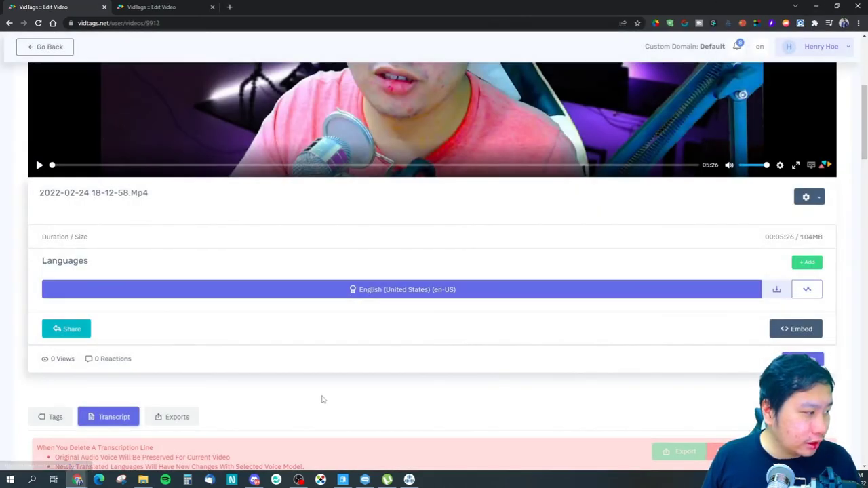
scroll(322, 399, "down", 1)
scroll(321, 400, "down", 2)
scroll(321, 401, "up", 4)
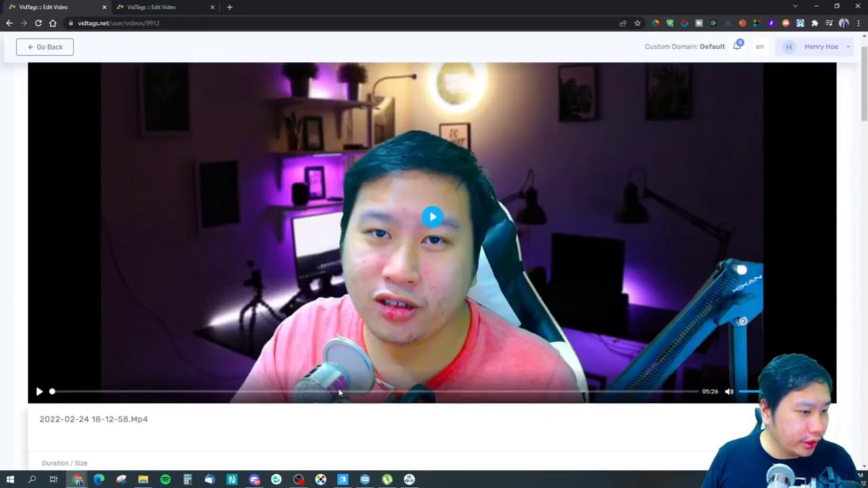
left_click(434, 380)
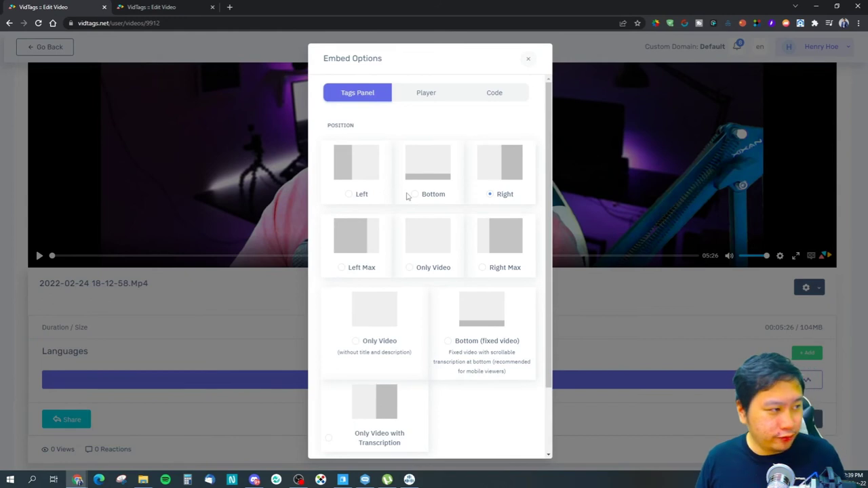
- Check the Player and Tags Panel embed settings, then display the 800×500 iframe embed code
left_click(414, 93)
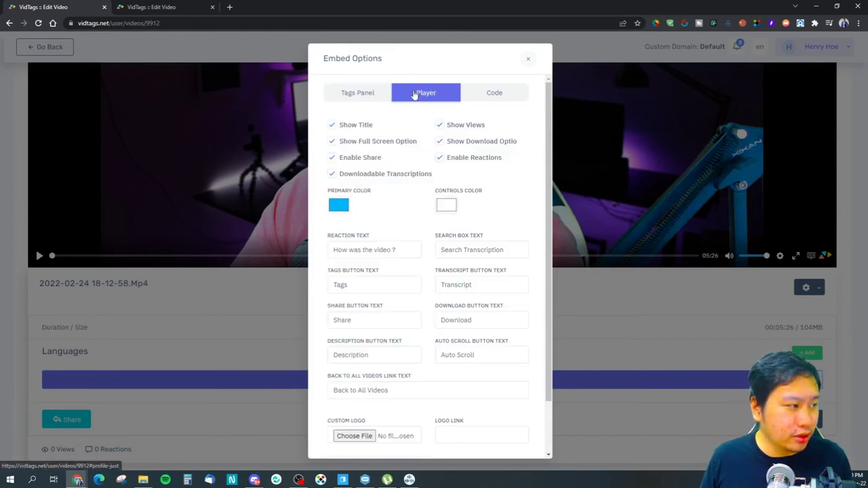
left_click(372, 94)
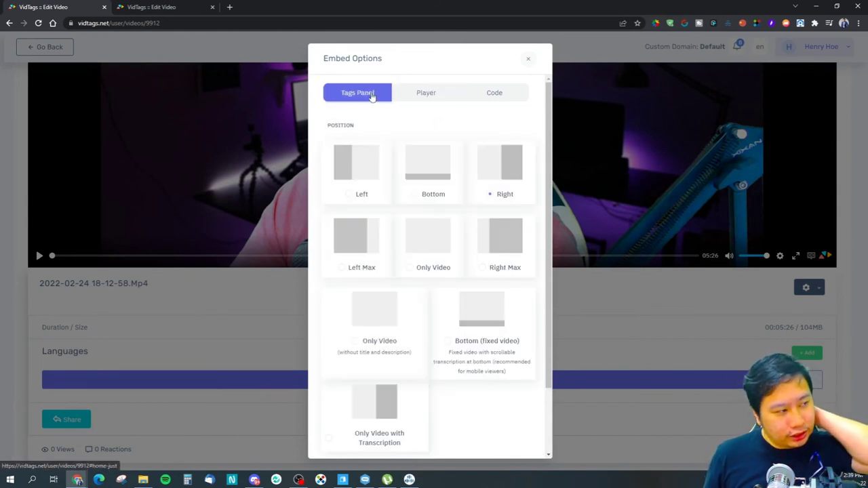
left_click(411, 99)
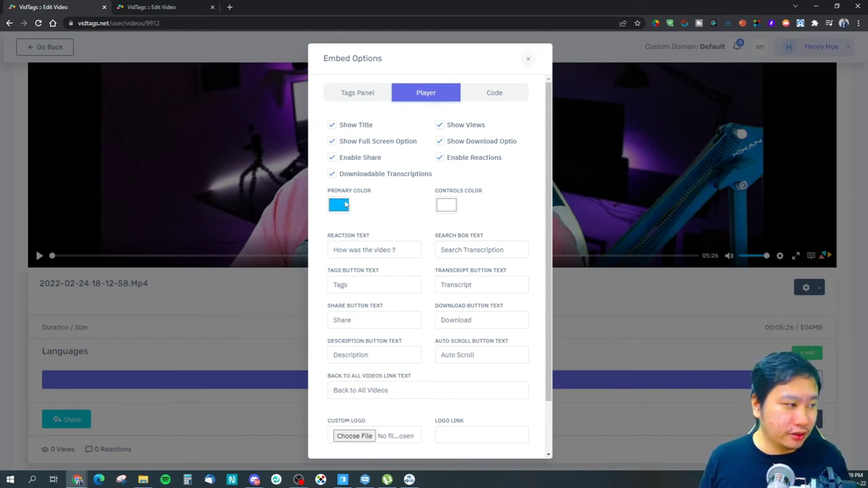
scroll(431, 328, "down", 2)
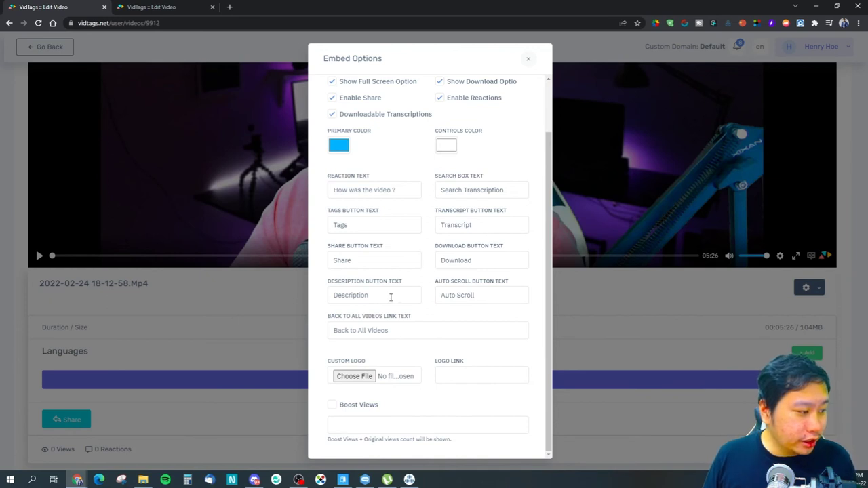
scroll(403, 158, "up", 3)
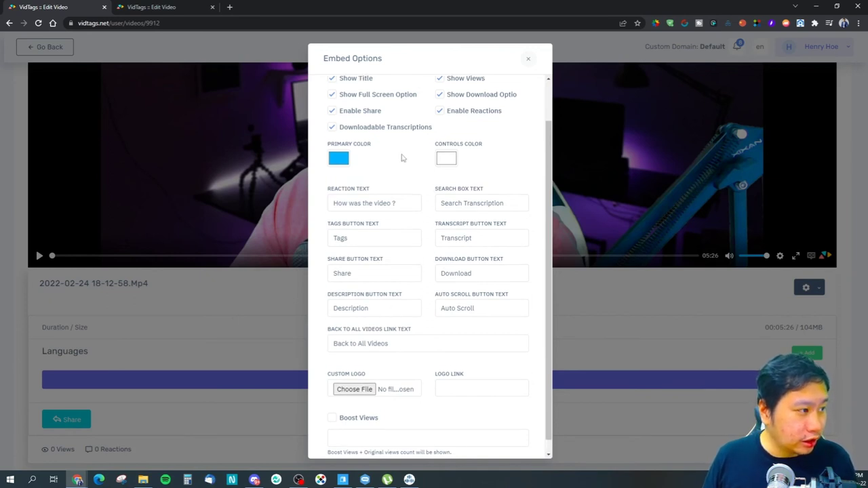
left_click(484, 93)
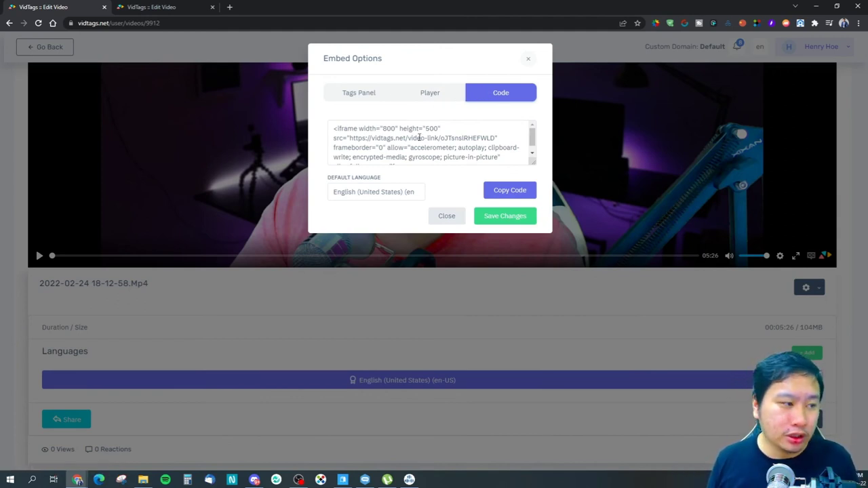
left_click(397, 237)
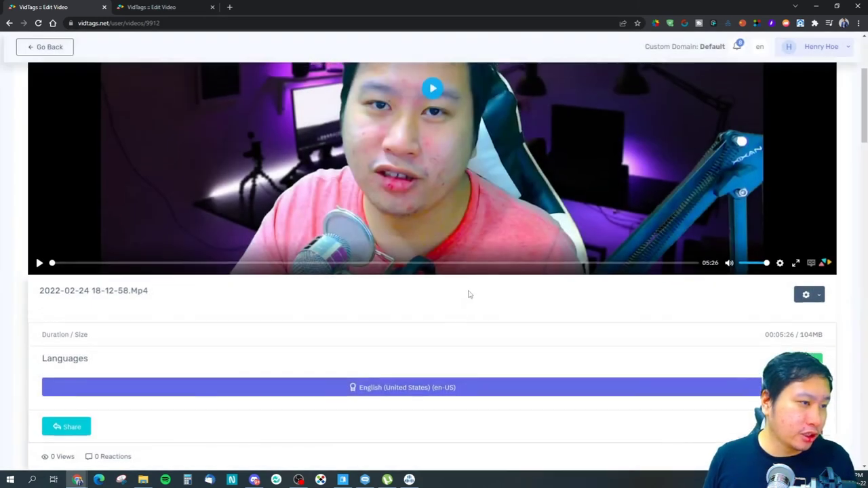